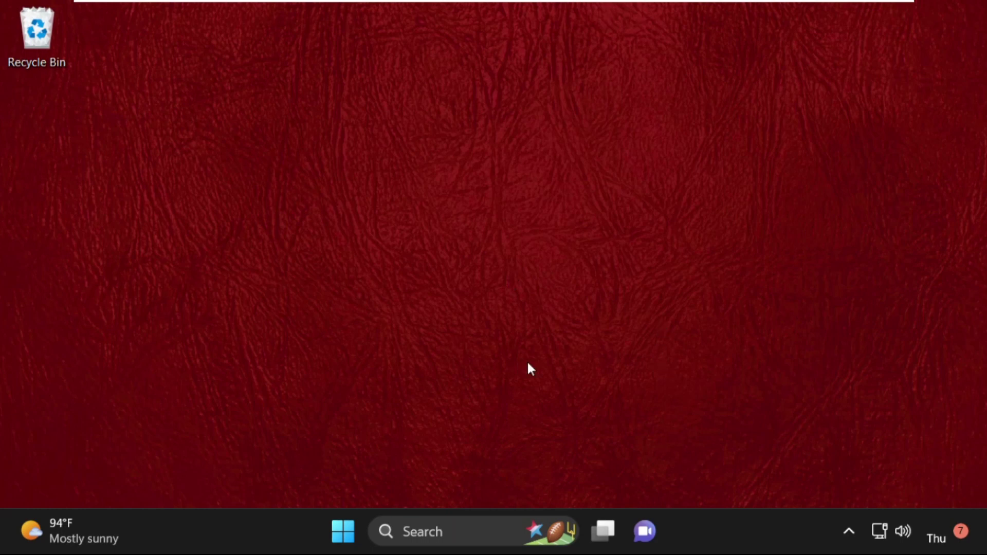
- Open Task Manager from a search for 'task m' and end its own Task Manager process
{"action": "left_click", "coordinate": [449, 540]}
{"action": "type", "text": "t"}
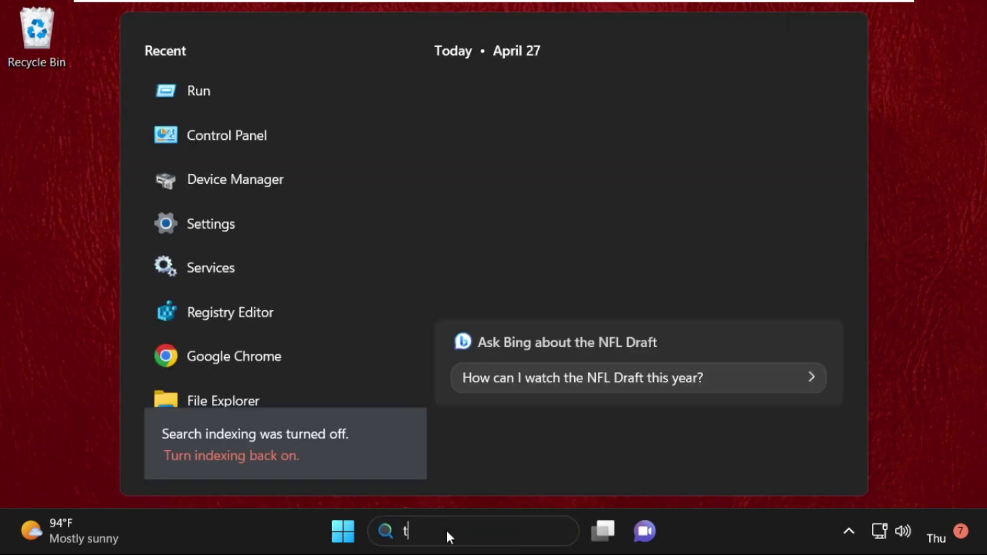
{"action": "type", "text": "ask m"}
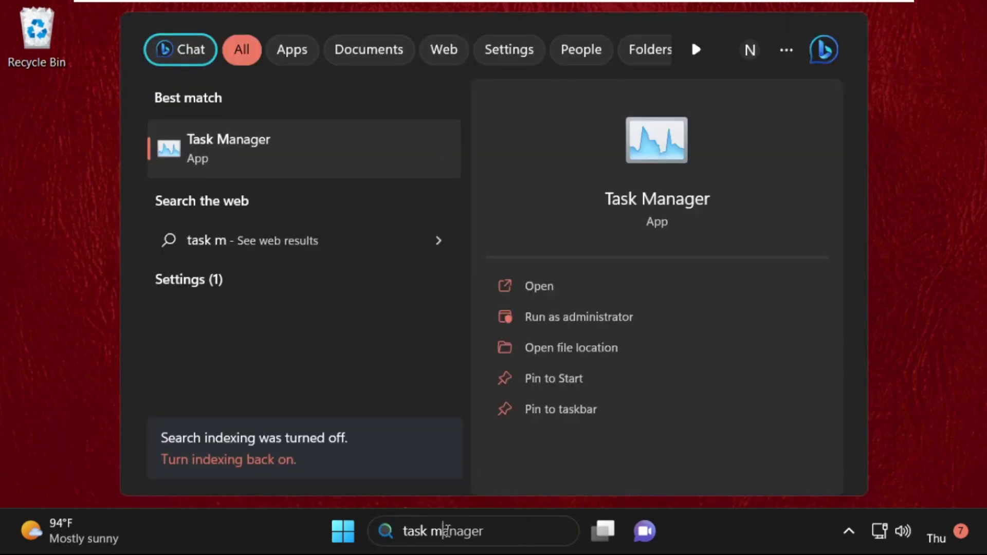
{"action": "left_click", "coordinate": [307, 148]}
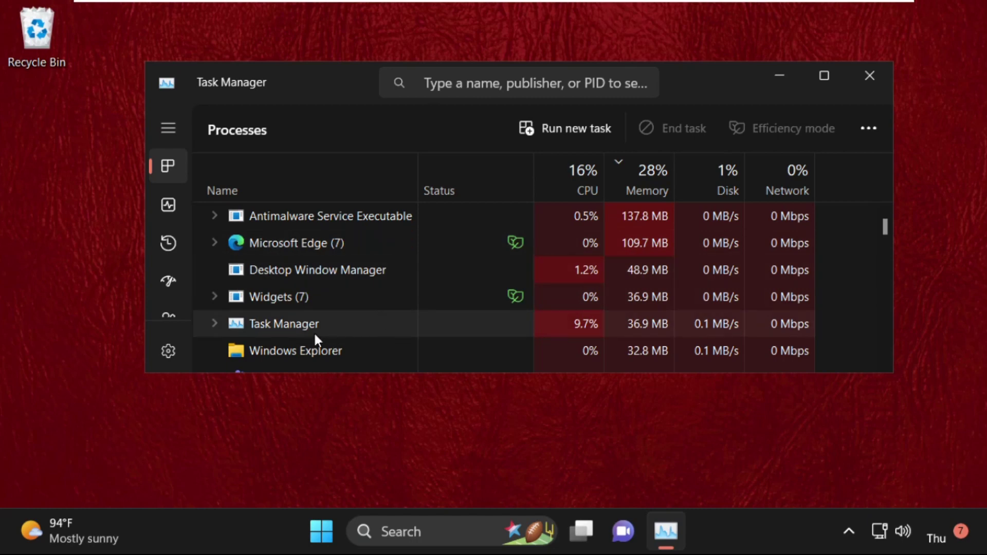
{"action": "left_click", "coordinate": [309, 303]}
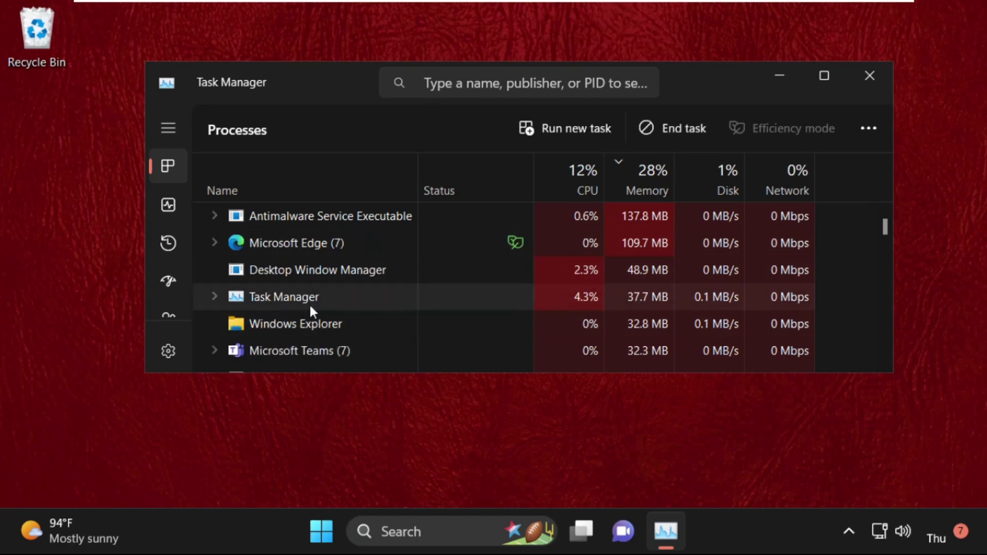
{"action": "right_click", "coordinate": [280, 302]}
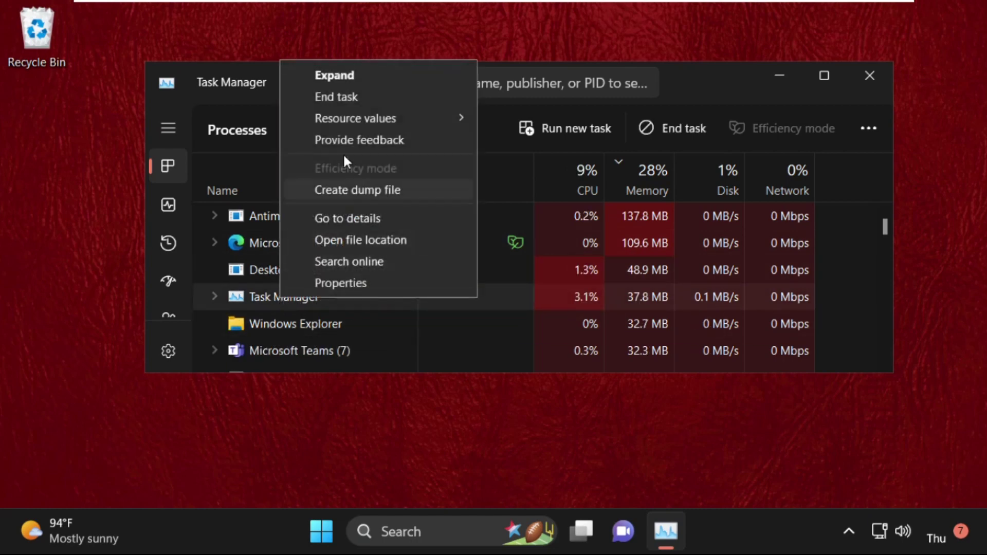
{"action": "left_click", "coordinate": [344, 98]}
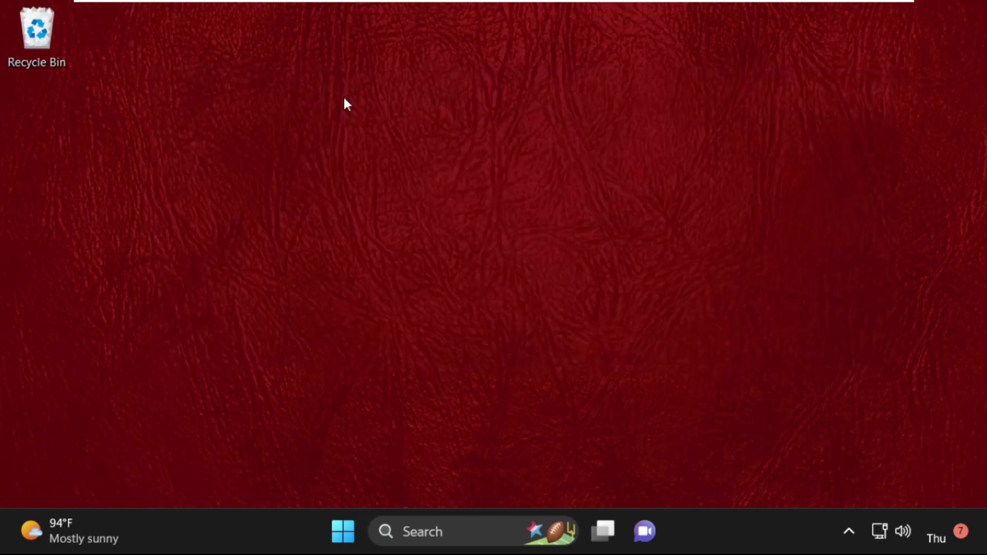
- Open Control Panel from a search for 'control'
{"action": "left_click", "coordinate": [442, 537]}
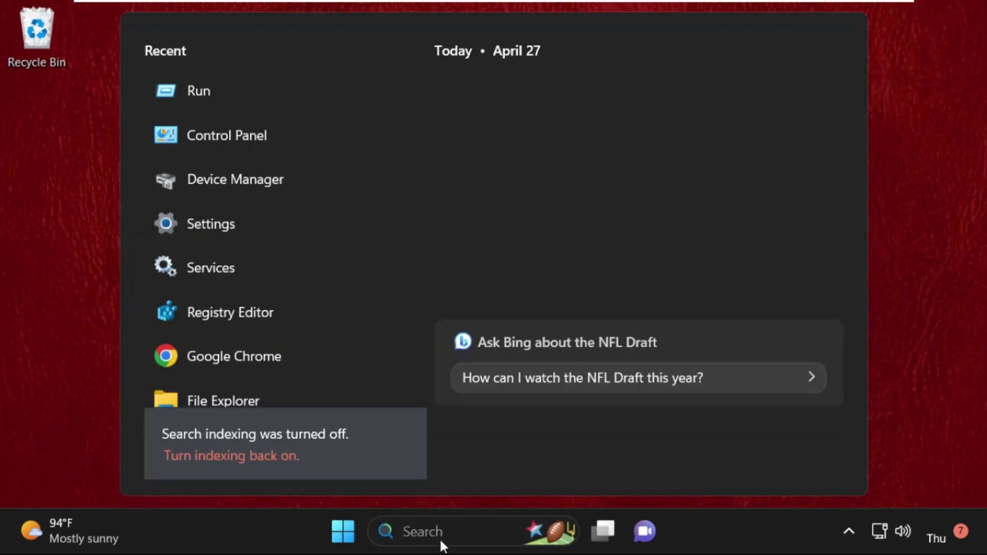
{"action": "type", "text": "control"}
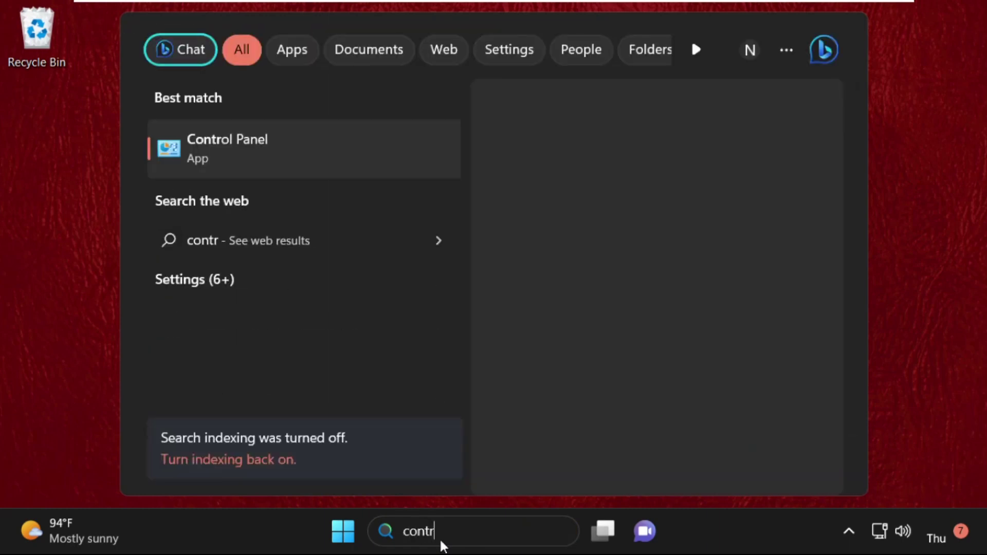
{"action": "left_click", "coordinate": [307, 140]}
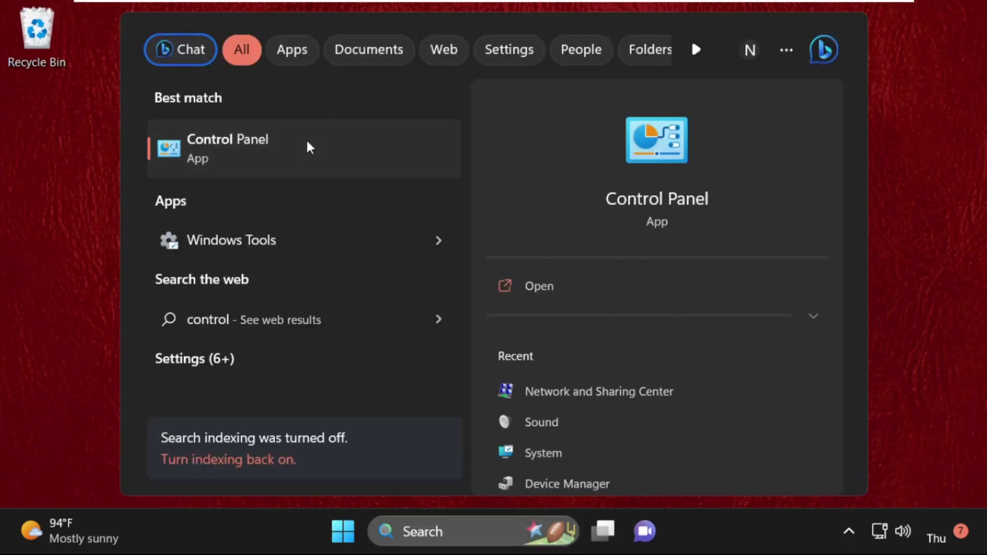
{"action": "scroll", "coordinate": [397, 334], "scroll_direction": "down", "scroll_amount": 1}
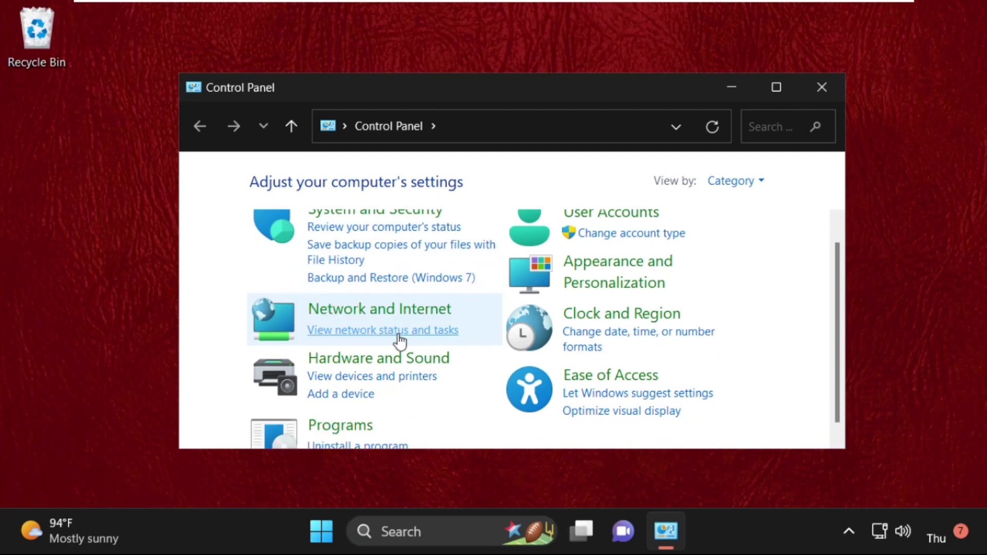
{"action": "scroll", "coordinate": [383, 316], "scroll_direction": "up", "scroll_amount": 1}
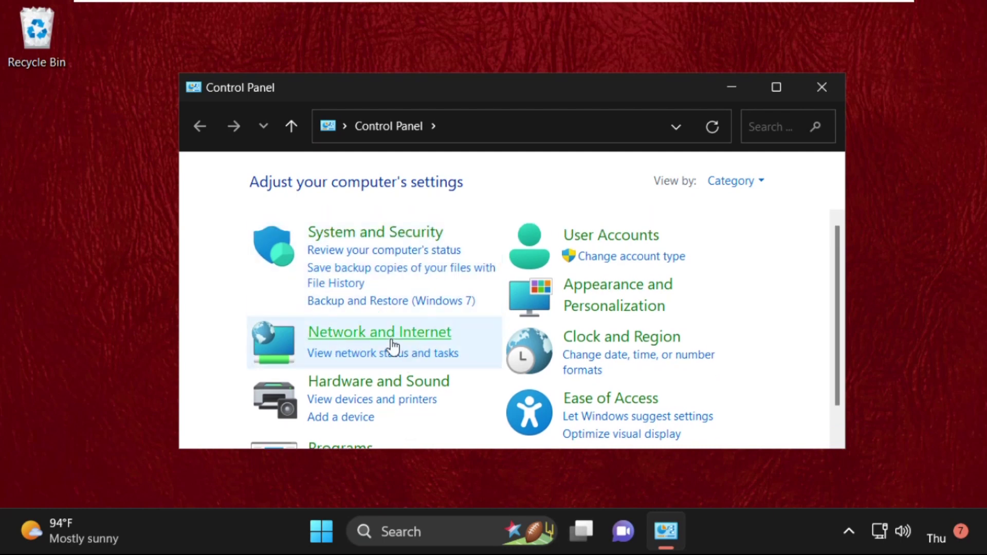
- Navigate through Network and Internet to the Network and Sharing Center
{"action": "left_click", "coordinate": [392, 333]}
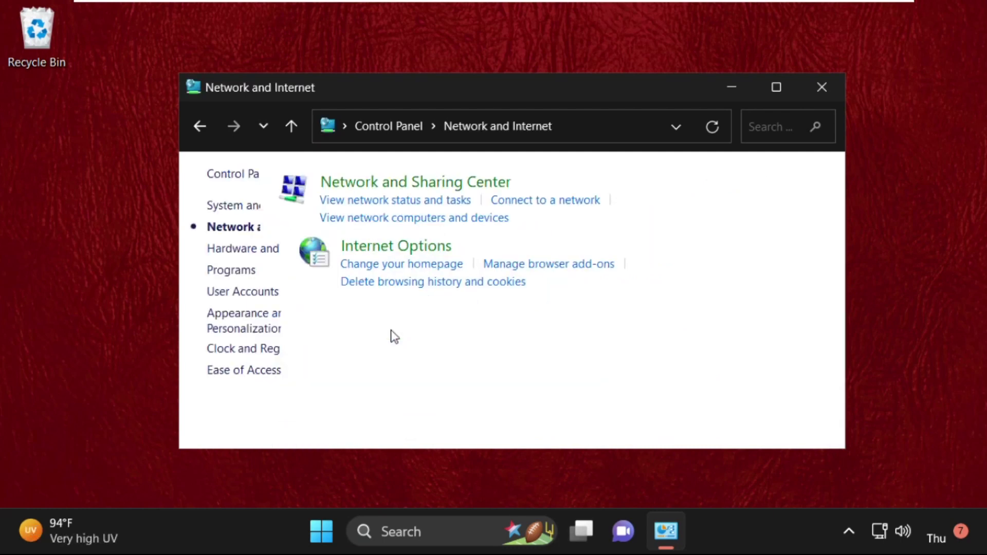
{"action": "left_click", "coordinate": [196, 126]}
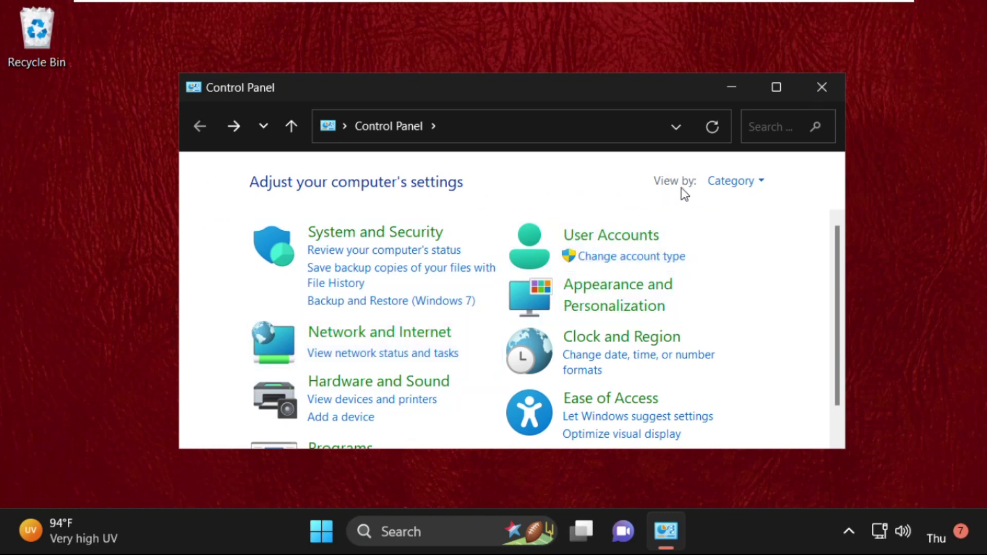
{"action": "left_click", "coordinate": [725, 186]}
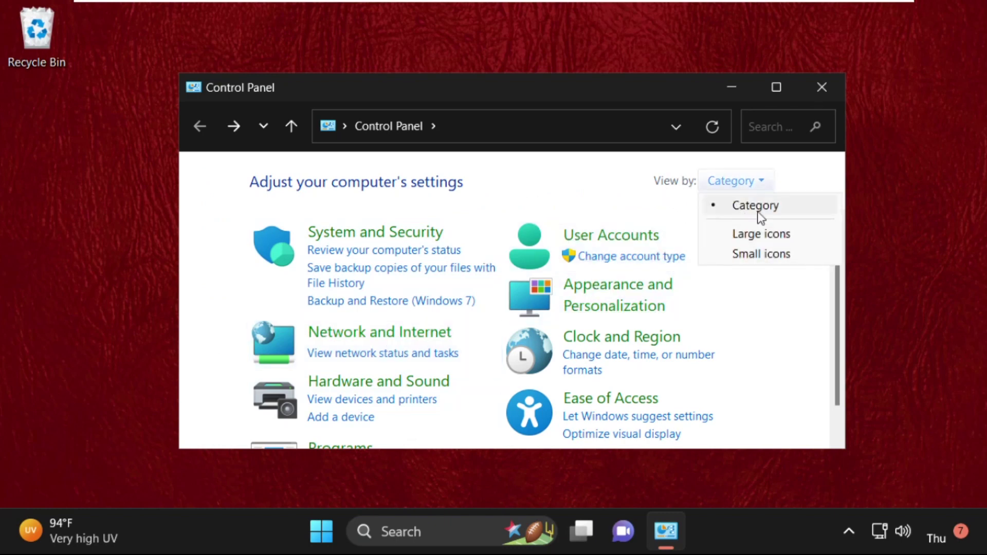
{"action": "left_click", "coordinate": [377, 337]}
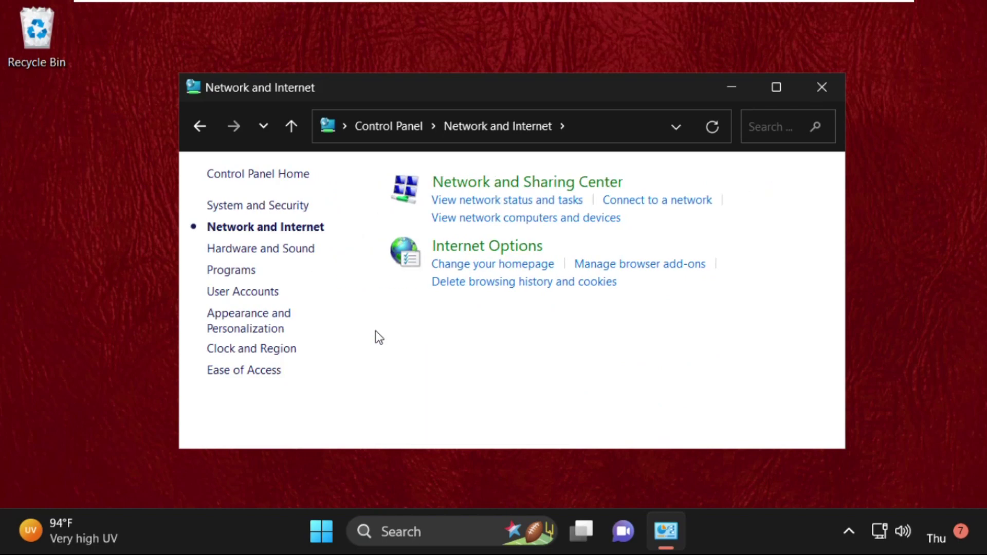
{"action": "left_click", "coordinate": [496, 194]}
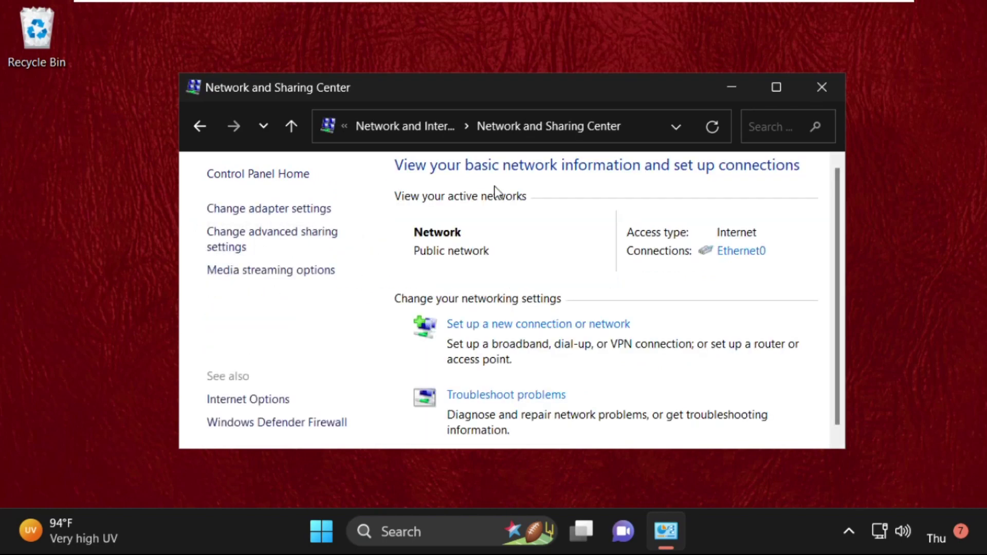
- Open the Internet Protocol Version 4 (TCP/IPv4) properties of the Ethernet0 adapter
{"action": "left_click", "coordinate": [263, 209]}
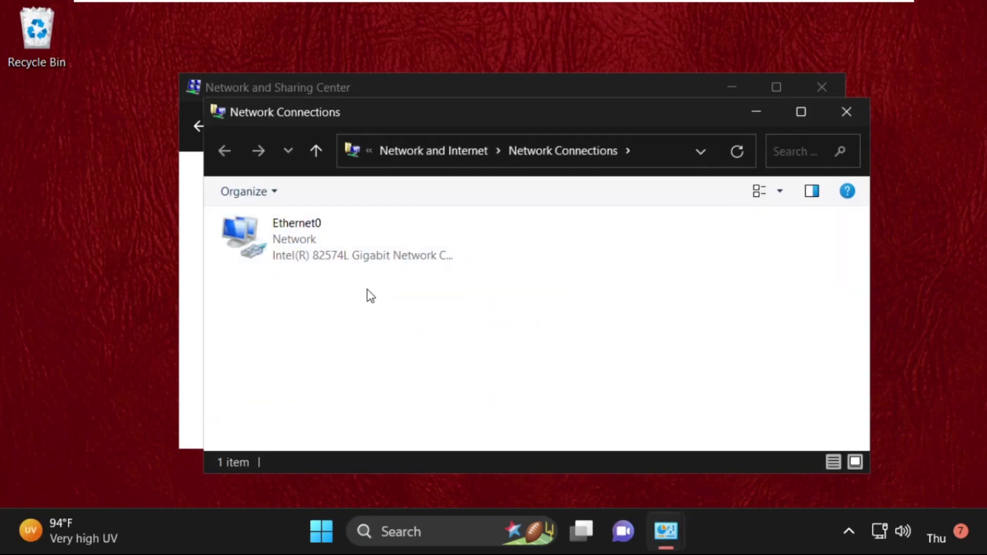
{"action": "left_click", "coordinate": [300, 241]}
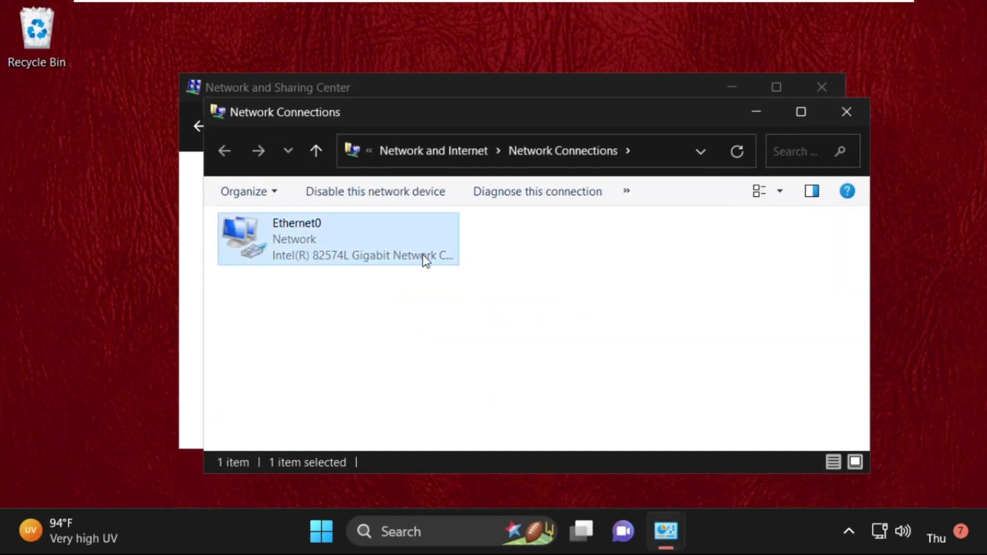
{"action": "right_click", "coordinate": [300, 234]}
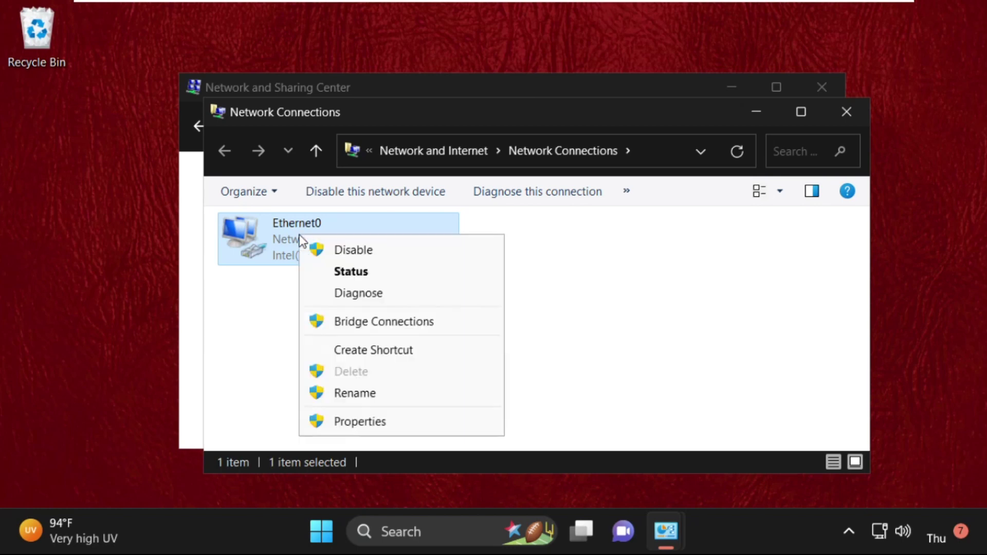
{"action": "left_click", "coordinate": [374, 420]}
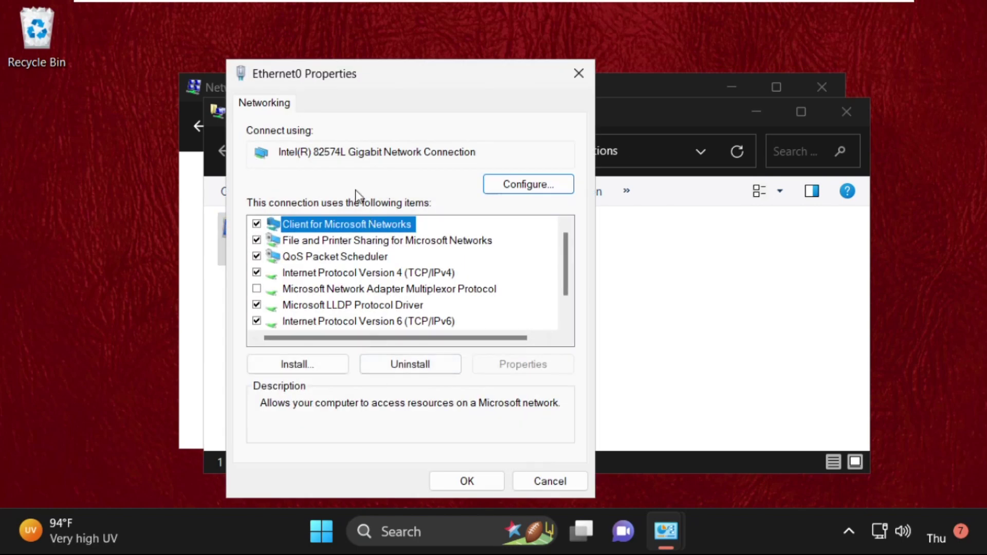
{"action": "left_click", "coordinate": [362, 275]}
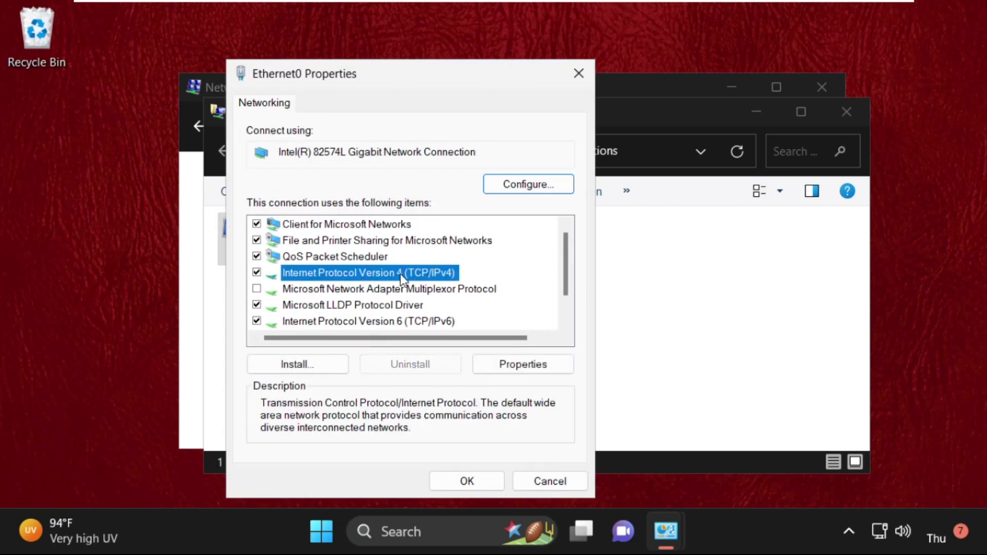
{"action": "left_click", "coordinate": [516, 363]}
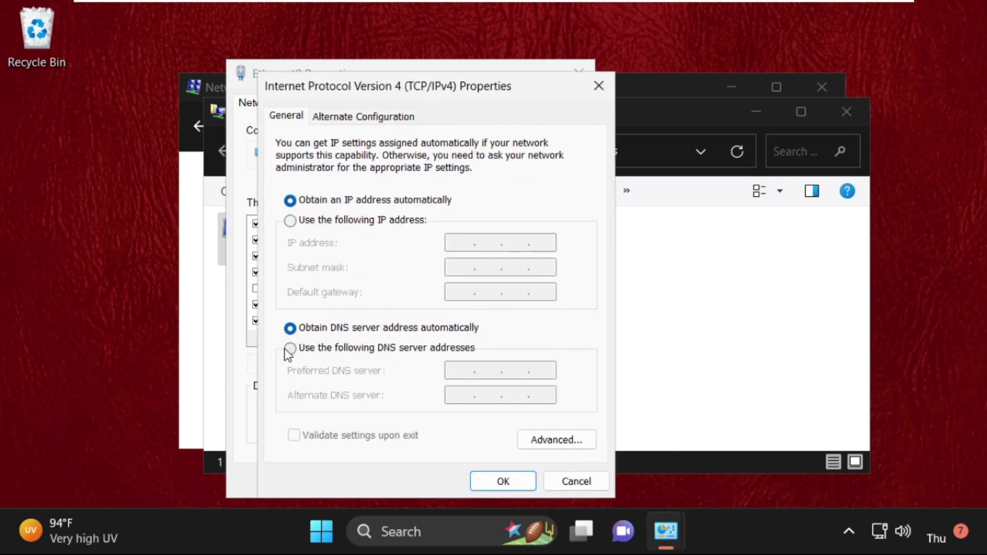
- Set Ethernet0's IPv4 DNS servers manually to 8.8.8.8 and 8.8.4.4 and confirm
{"action": "left_click", "coordinate": [306, 349]}
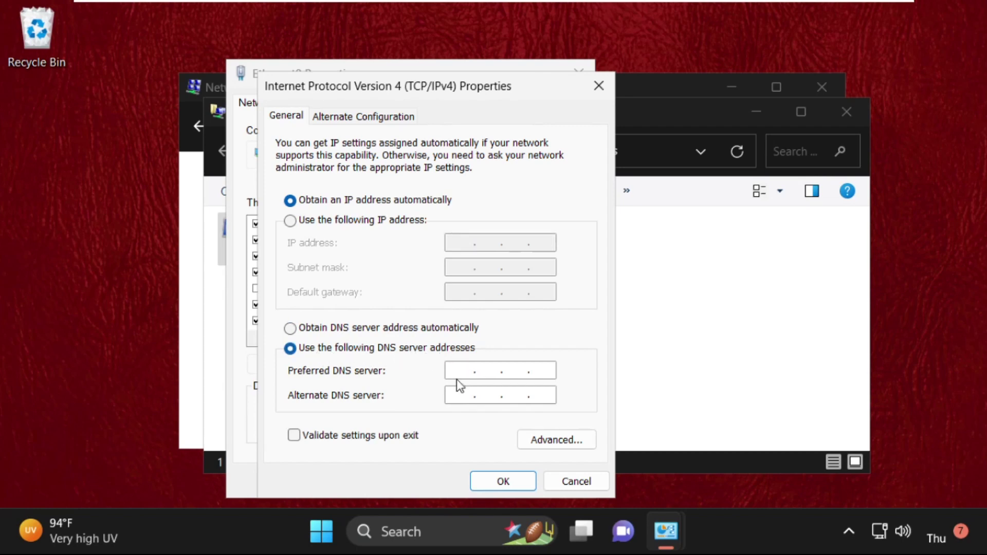
{"action": "type", "text": "8.8."}
{"action": "type", "text": "8.8"}
{"action": "type", "text": "8.8"}
{"action": "type", "text": ".4."}
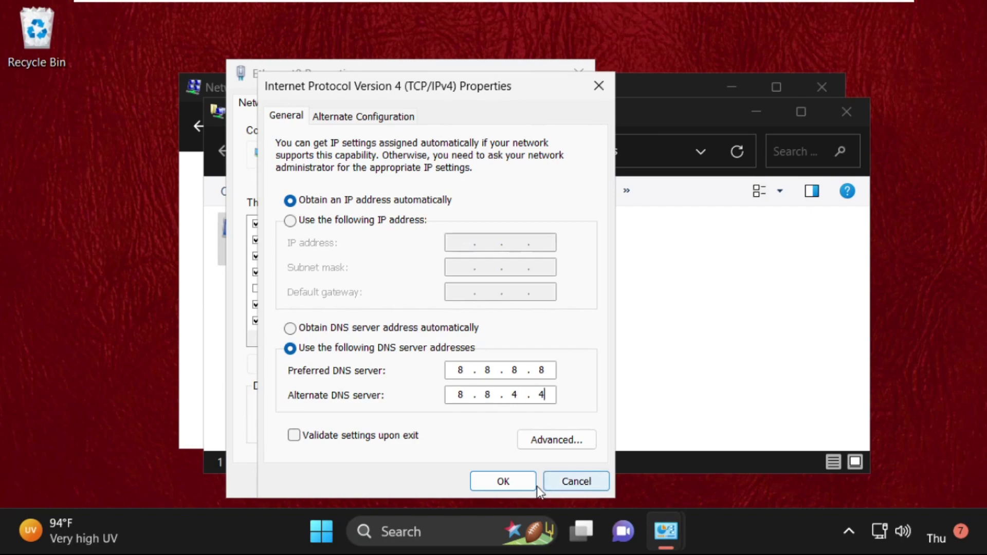
{"action": "left_click", "coordinate": [517, 482]}
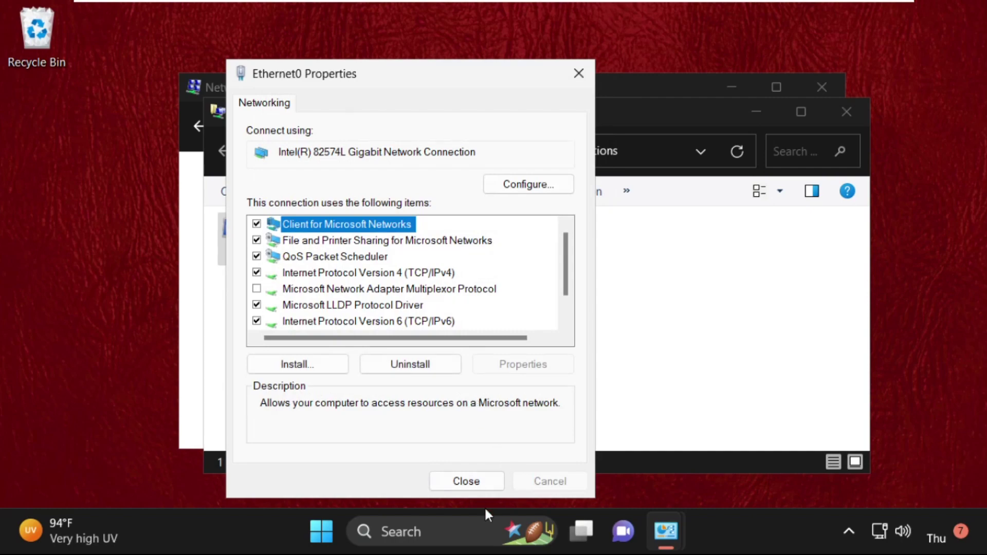
- Close Ethernet0 Properties, Network Connections and the Network and Sharing Center
{"action": "left_click", "coordinate": [483, 482]}
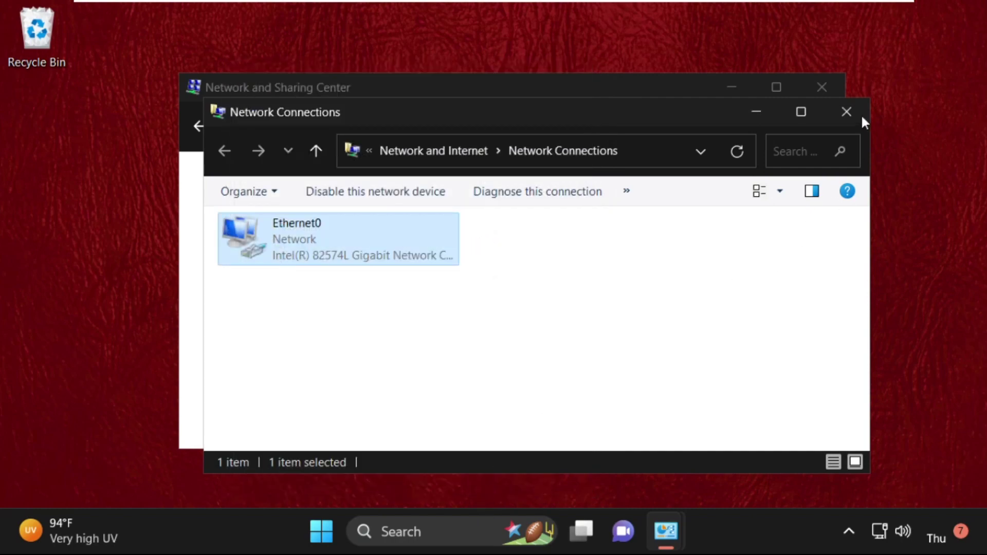
{"action": "left_click", "coordinate": [843, 110]}
{"action": "left_click", "coordinate": [825, 87]}
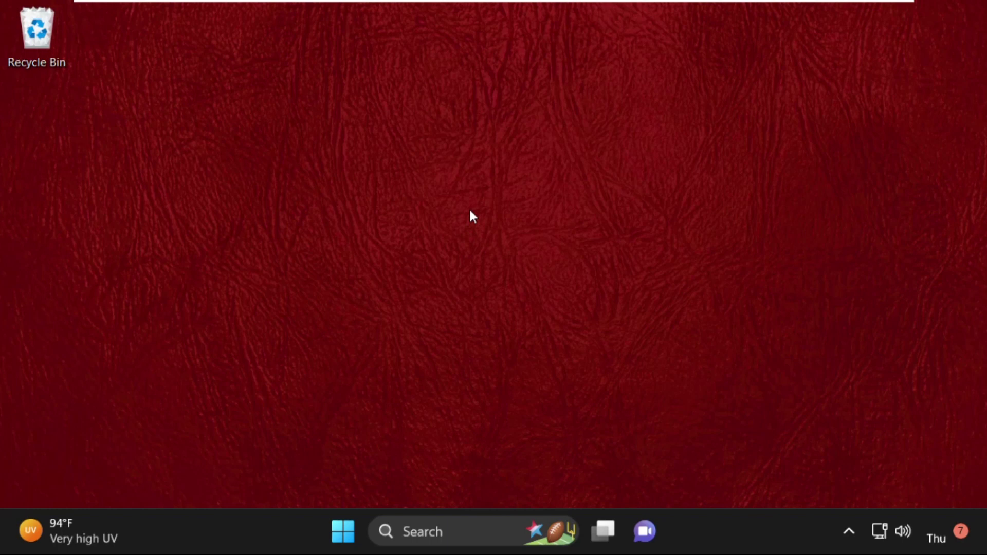
- Run 'temp' from the Run prompt to open C:\Windows\Temp and confirm it is empty
{"action": "key", "text": "super+r"}
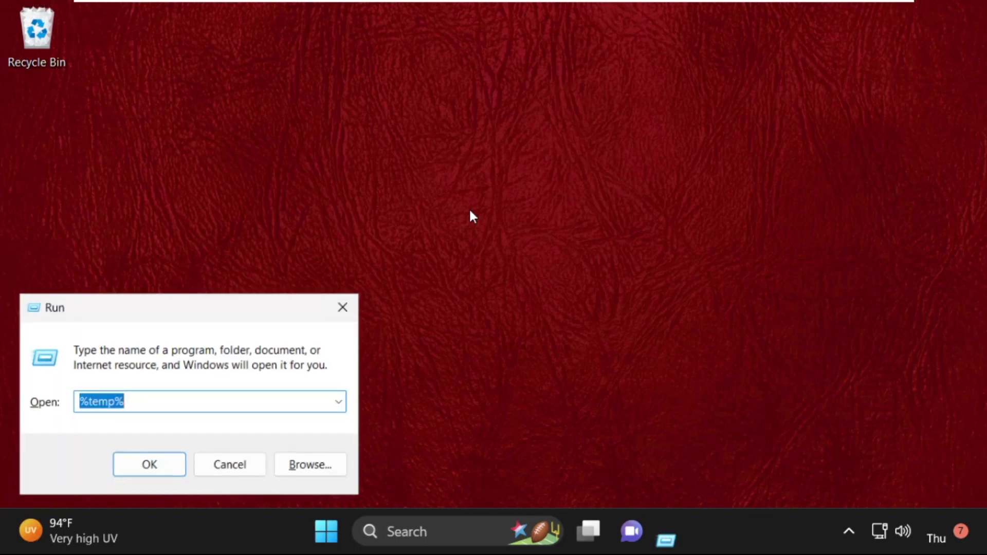
{"action": "left_click_drag", "start_coordinate": [252, 300], "coordinate": [553, 165]}
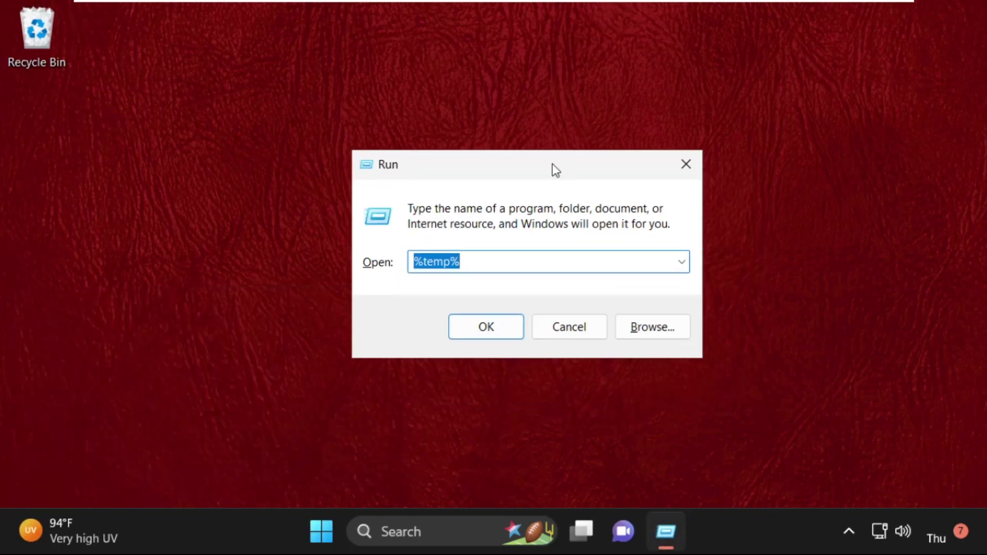
{"action": "key", "text": "BackSpace"}
{"action": "type", "text": "tem"}
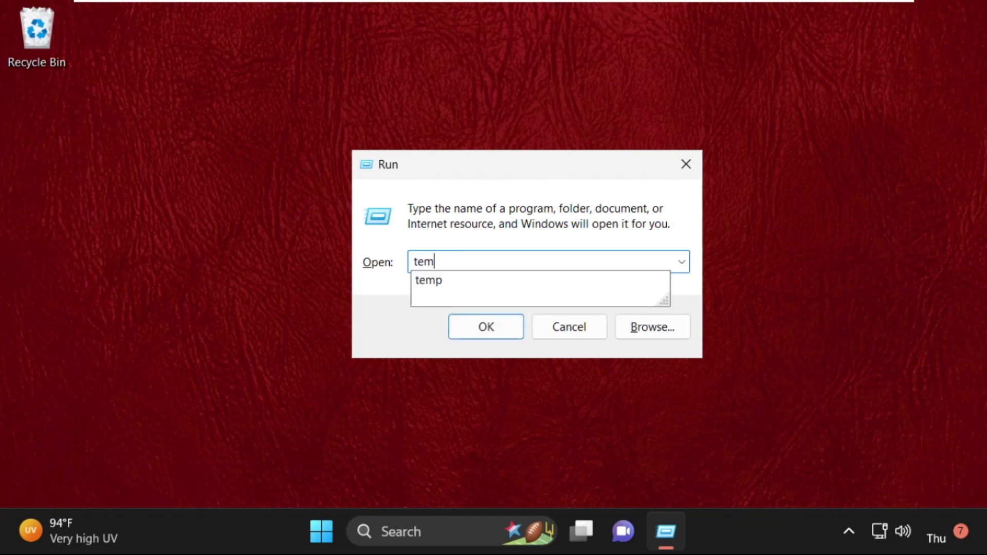
{"action": "type", "text": "p"}
{"action": "key", "text": "BackSpace"}
{"action": "type", "text": "p"}
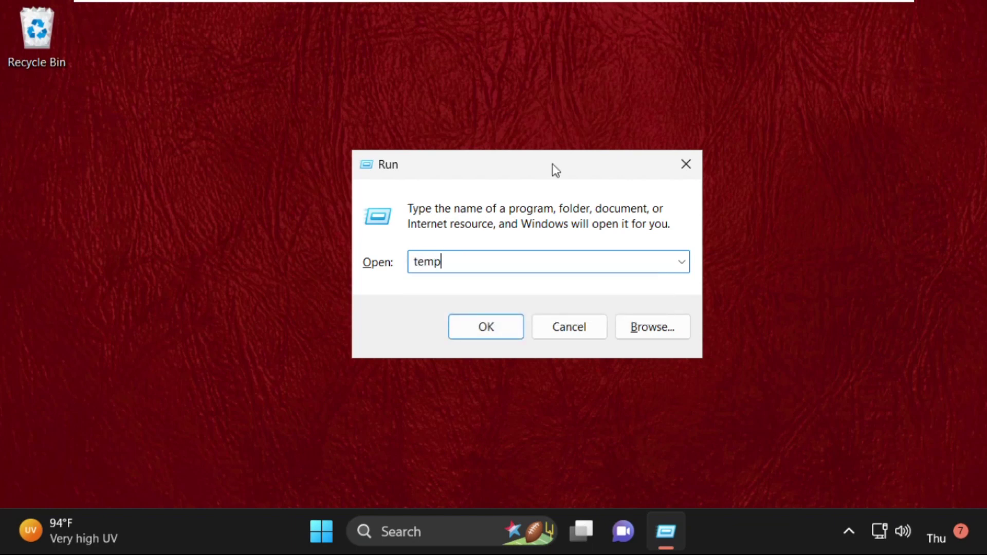
{"action": "left_click", "coordinate": [515, 336]}
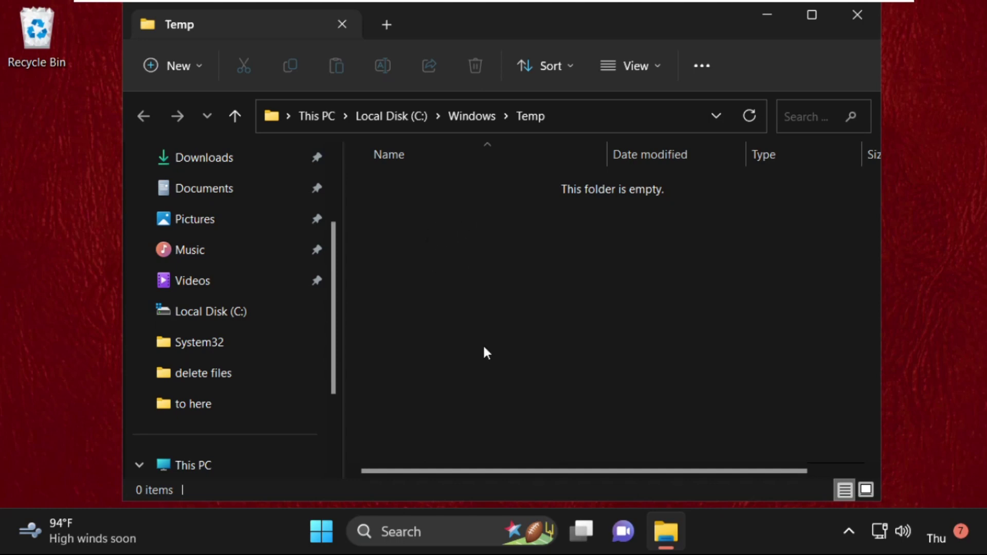
{"action": "left_click_drag", "start_coordinate": [545, 417], "coordinate": [427, 205]}
- Close the Windows Temp folder and run %temp% to open AppData\Local\Temp
{"action": "left_click", "coordinate": [862, 17]}
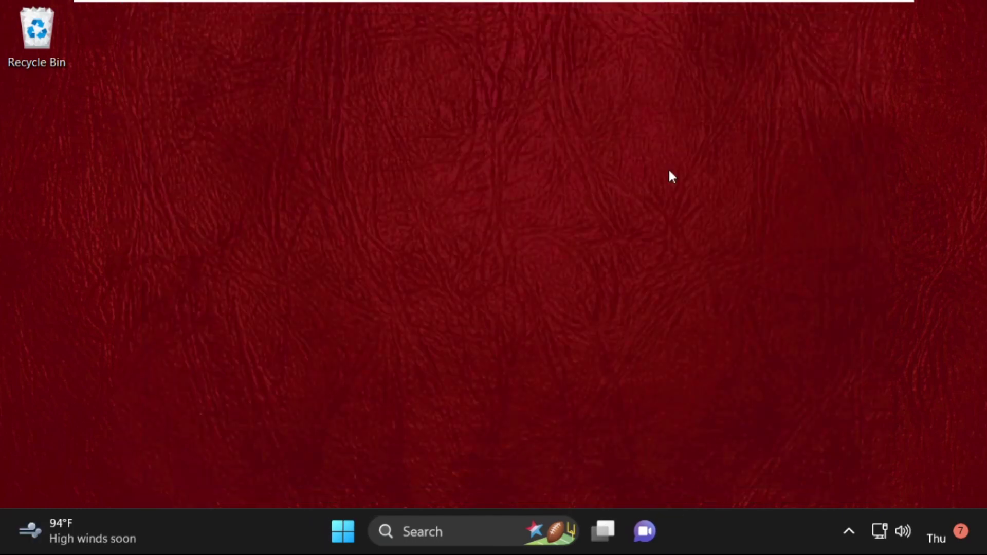
{"action": "key", "text": "super+r"}
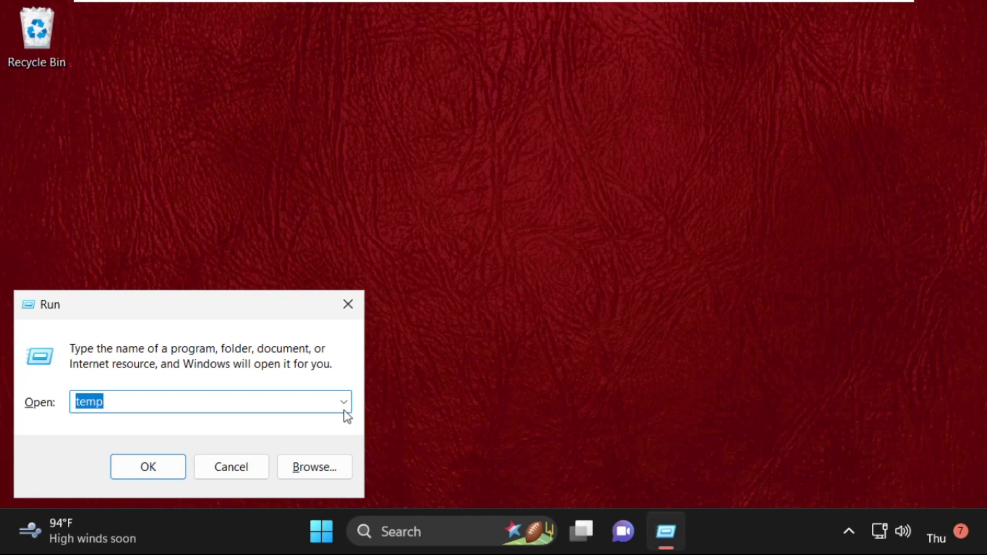
{"action": "left_click_drag", "start_coordinate": [250, 307], "coordinate": [579, 150]}
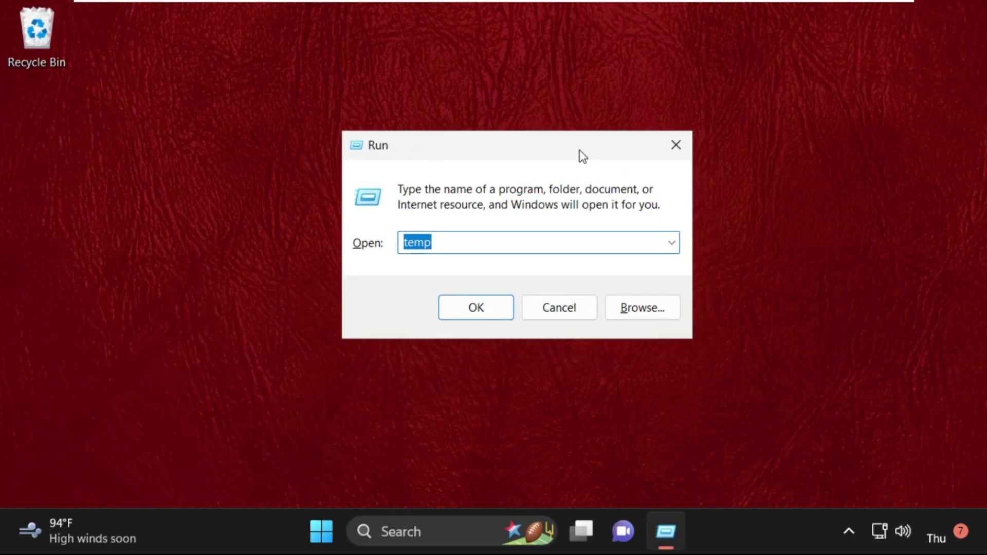
{"action": "key", "text": "BackSpace"}
{"action": "type", "text": "%"}
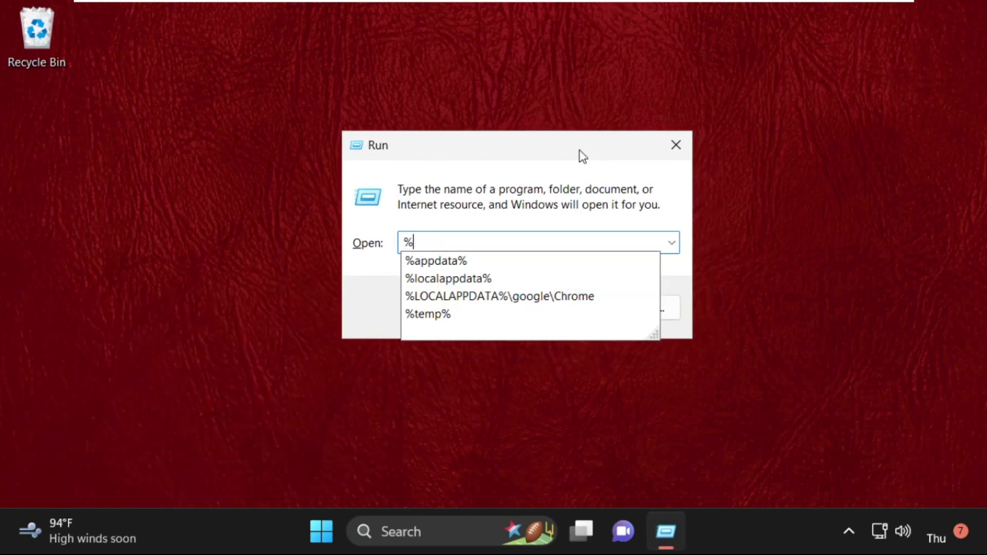
{"action": "type", "text": "temp"}
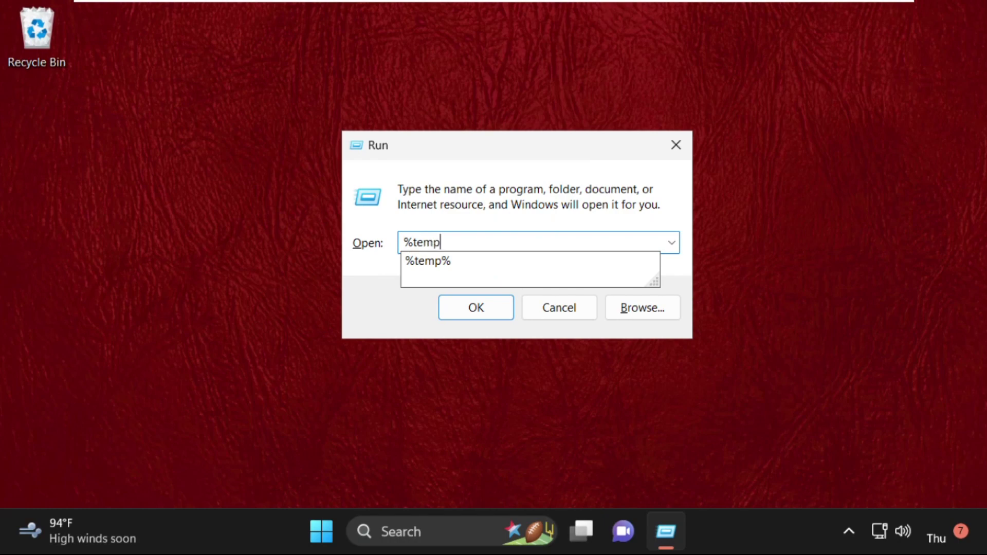
{"action": "type", "text": "%"}
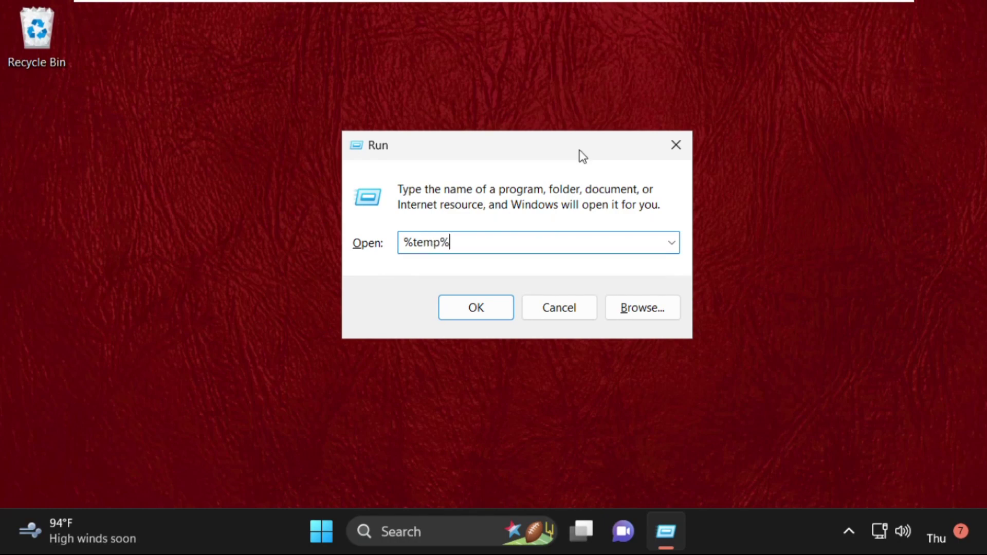
{"action": "left_click", "coordinate": [483, 307]}
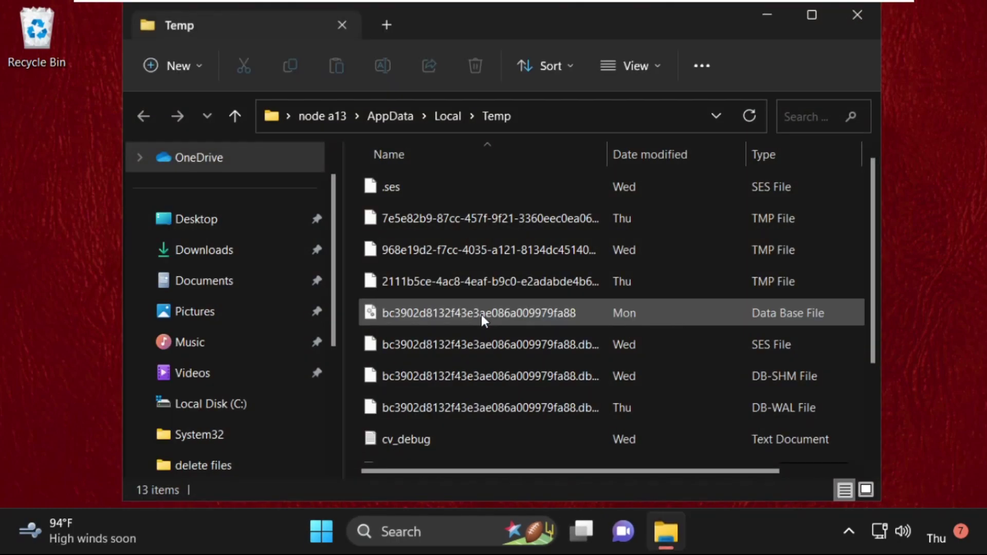
- Select all 13 files in the user's Temp folder and delete them
{"action": "scroll", "coordinate": [499, 358], "scroll_direction": "down", "scroll_amount": 1}
{"action": "scroll", "coordinate": [509, 350], "scroll_direction": "down", "scroll_amount": 1}
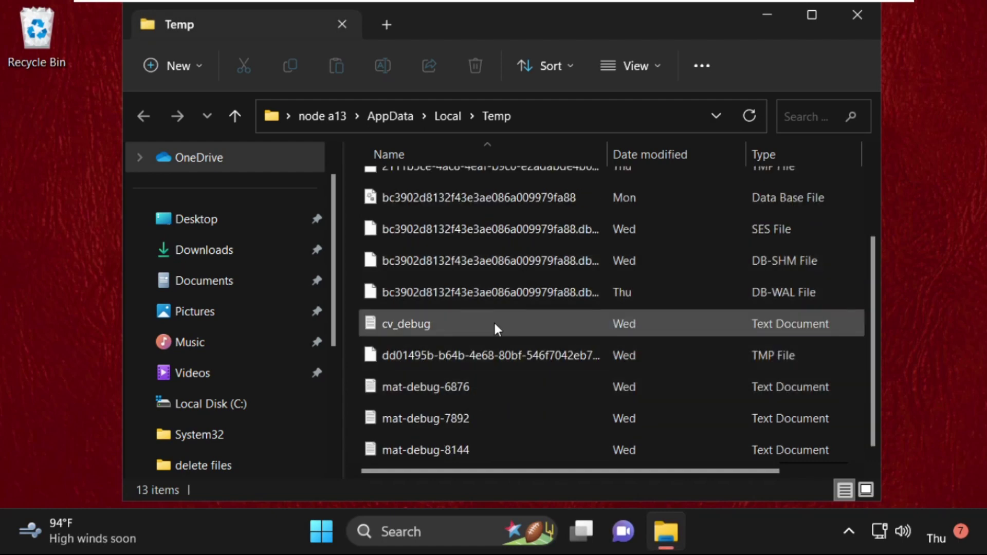
{"action": "scroll", "coordinate": [513, 254], "scroll_direction": "up", "scroll_amount": 2}
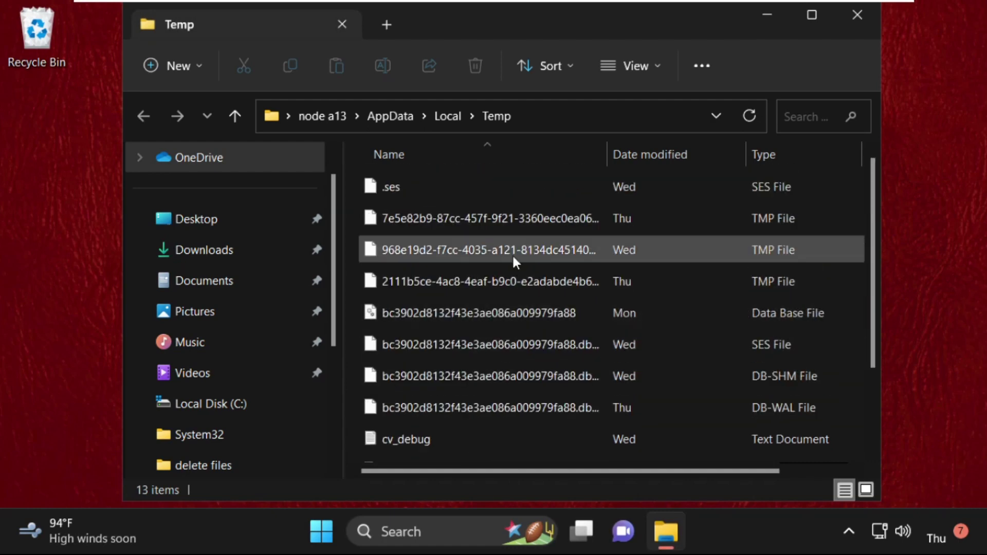
{"action": "left_click", "coordinate": [507, 315]}
{"action": "key", "text": "ctrl+a"}
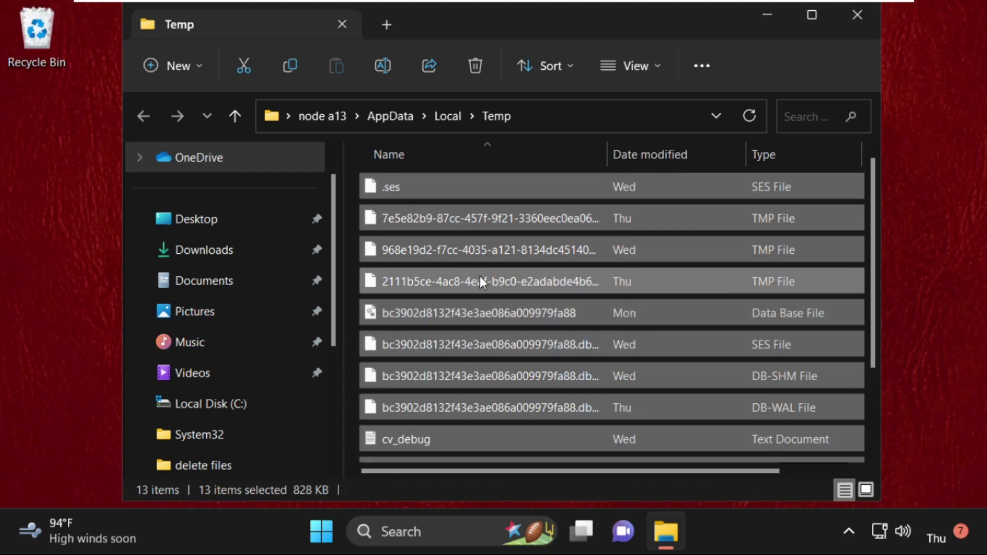
{"action": "right_click", "coordinate": [450, 253]}
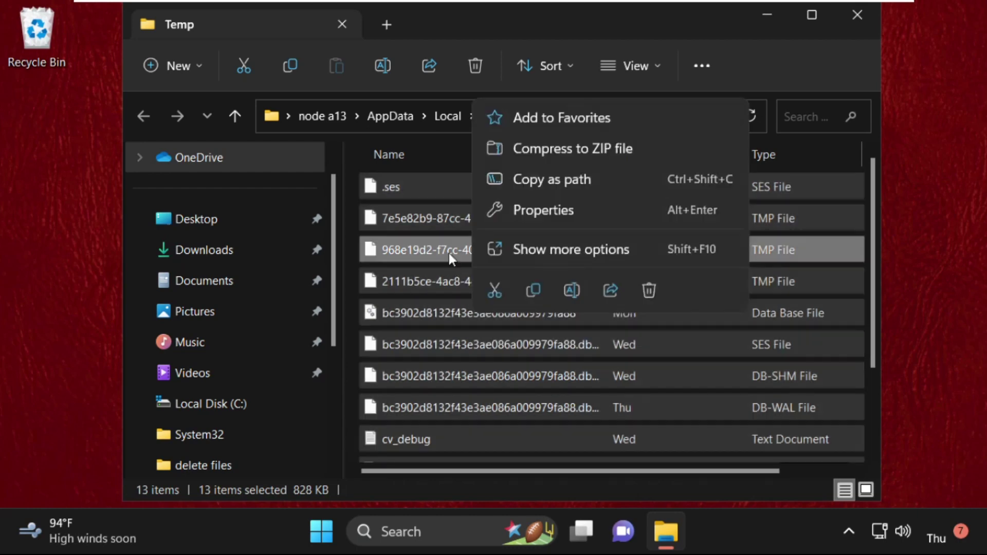
{"action": "left_click", "coordinate": [643, 291]}
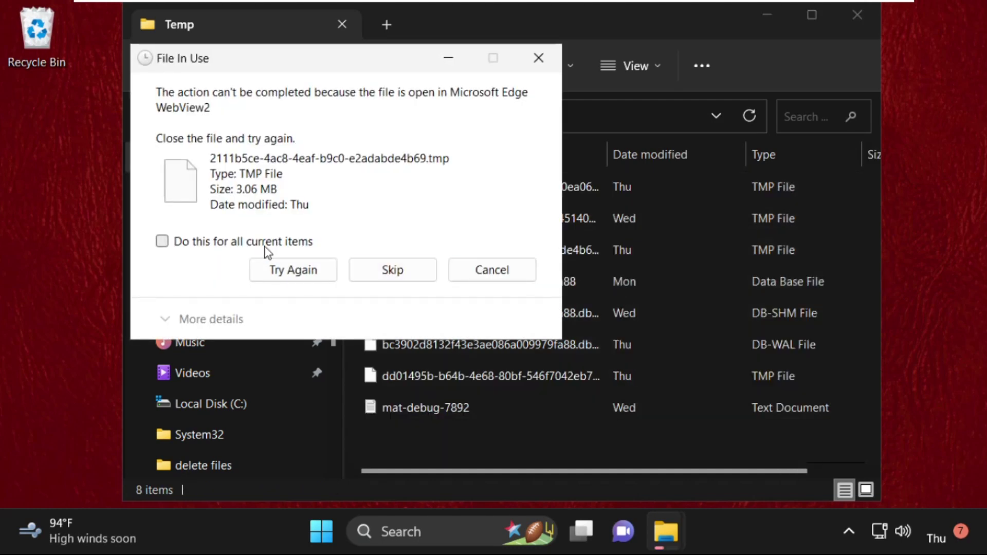
- Skip every file still in use, then close the Temp folder
{"action": "left_click", "coordinate": [265, 244]}
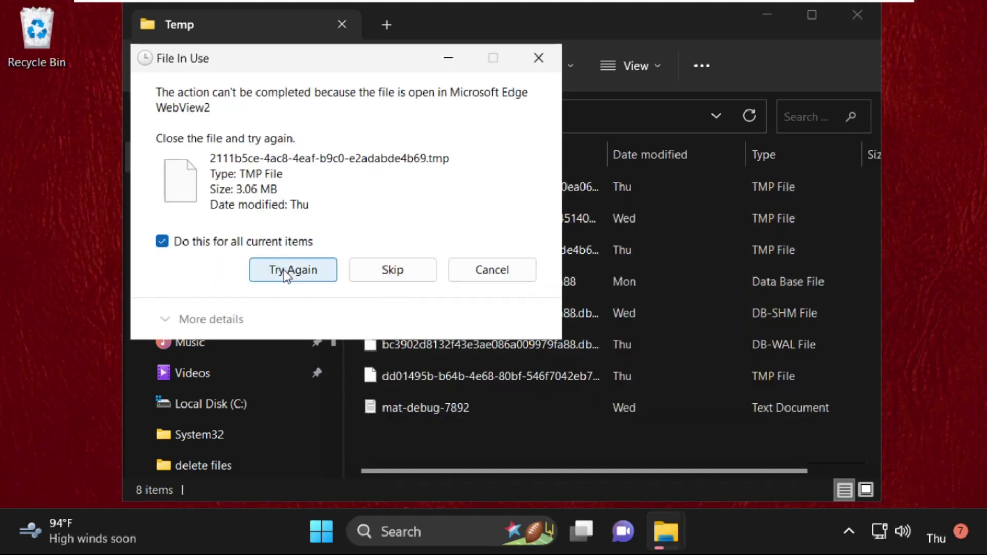
{"action": "left_click", "coordinate": [380, 271]}
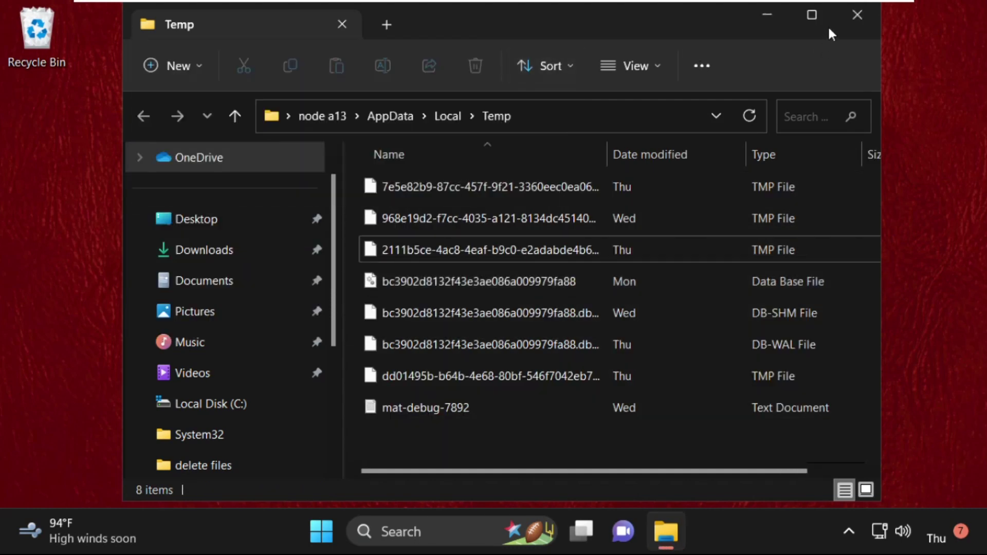
{"action": "left_click", "coordinate": [854, 19]}
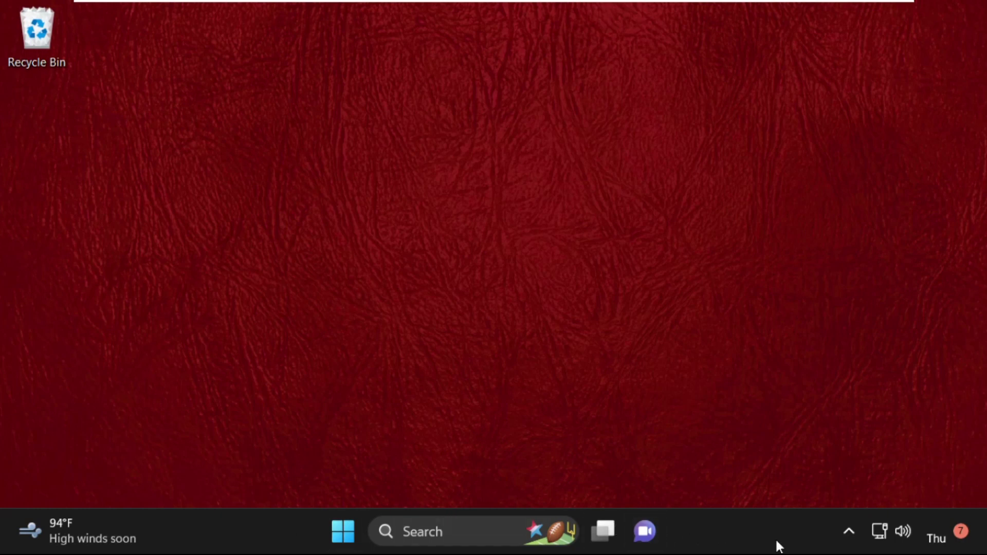
- Launch Task Manager and start browsing for a program for a new task
{"action": "right_click", "coordinate": [735, 540]}
{"action": "left_click", "coordinate": [809, 457]}
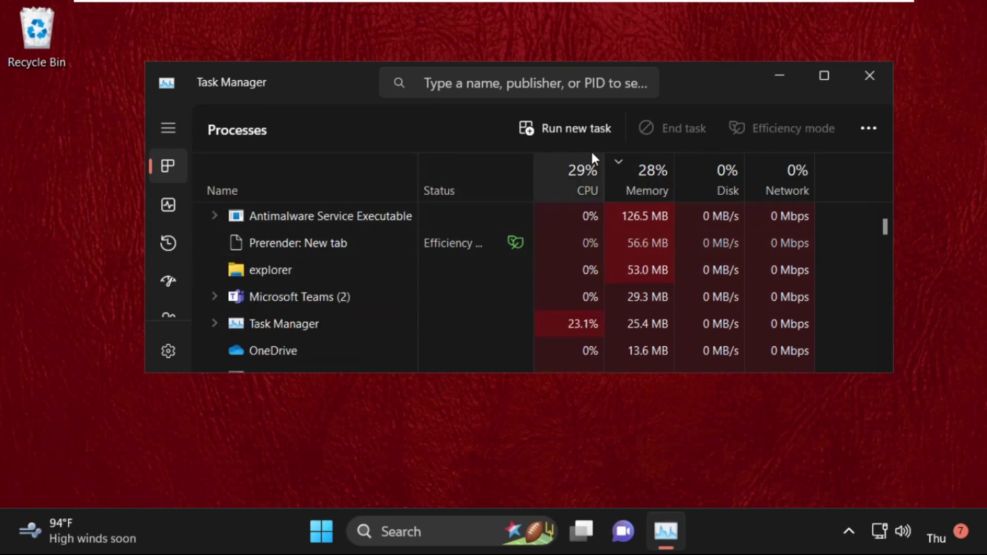
{"action": "left_click", "coordinate": [576, 131]}
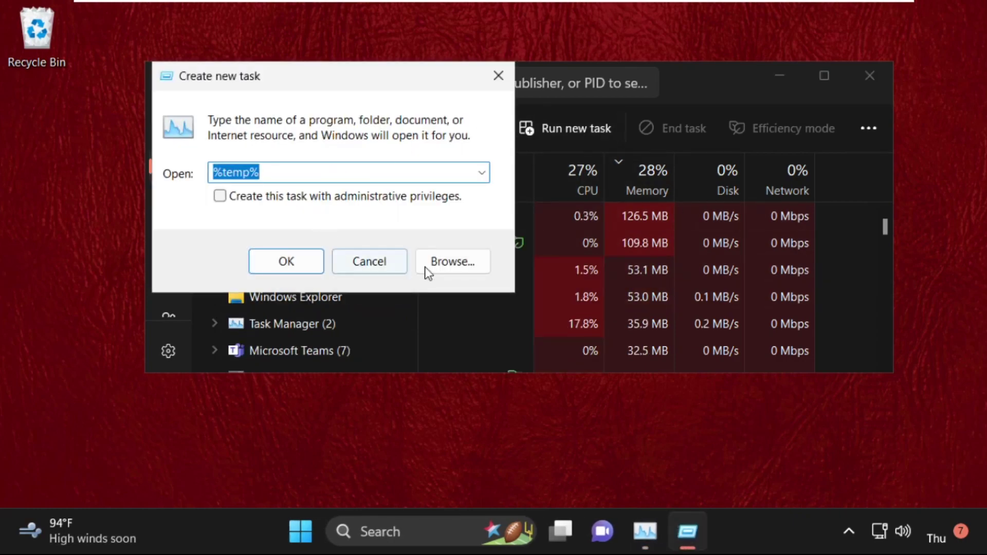
{"action": "left_click", "coordinate": [474, 266]}
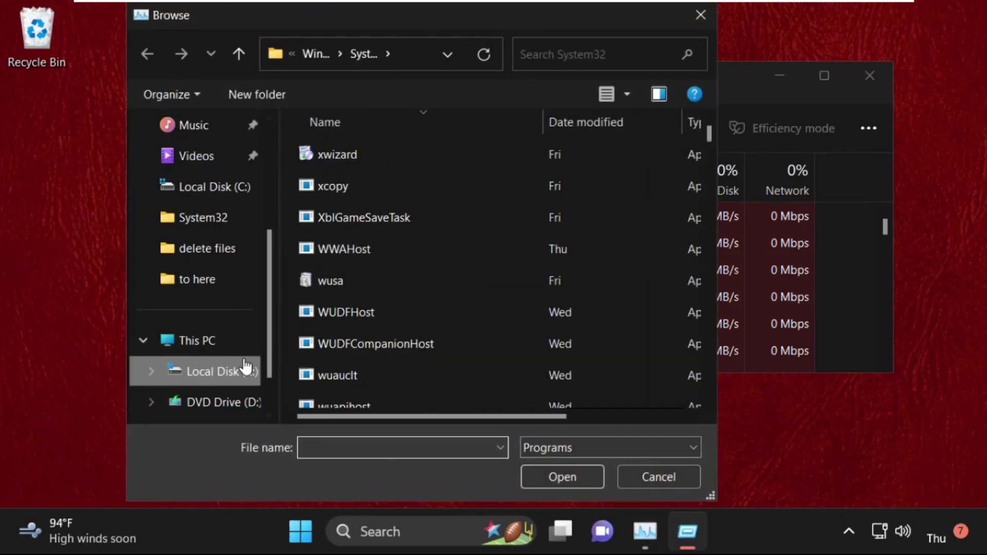
- Browse through This PC > Local Disk (C:) > Windows into System32
{"action": "left_click", "coordinate": [213, 342]}
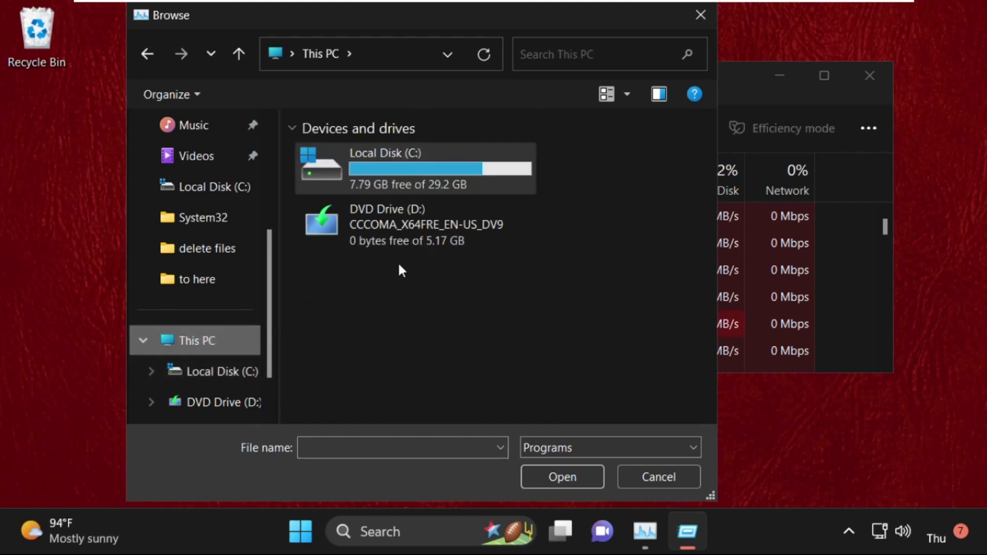
{"action": "double_click", "coordinate": [416, 175]}
{"action": "scroll", "coordinate": [406, 231], "scroll_direction": "down", "scroll_amount": 3}
{"action": "double_click", "coordinate": [363, 394]}
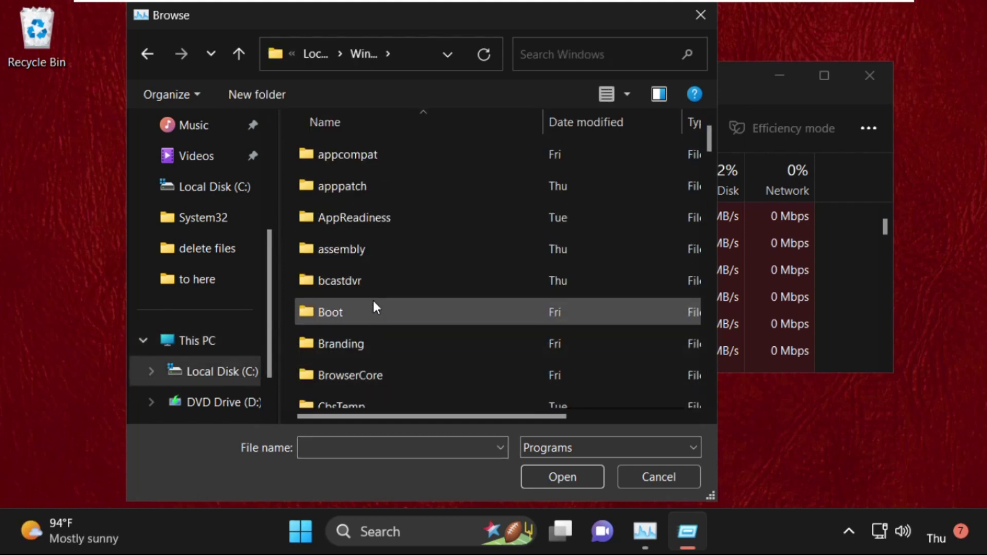
{"action": "scroll", "coordinate": [372, 298], "scroll_direction": "down", "scroll_amount": 15}
{"action": "scroll", "coordinate": [372, 297], "scroll_direction": "down", "scroll_amount": 9}
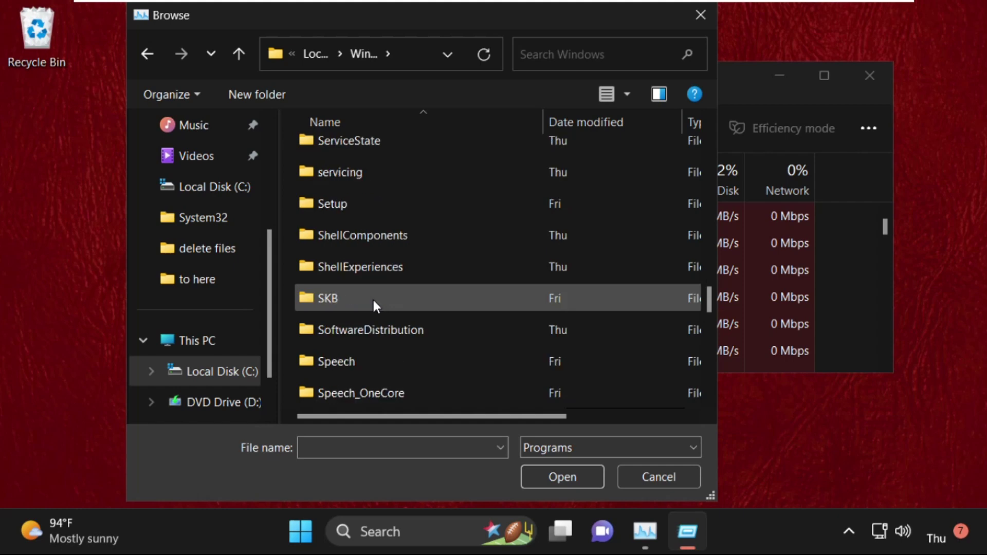
{"action": "scroll", "coordinate": [372, 298], "scroll_direction": "up", "scroll_amount": 4}
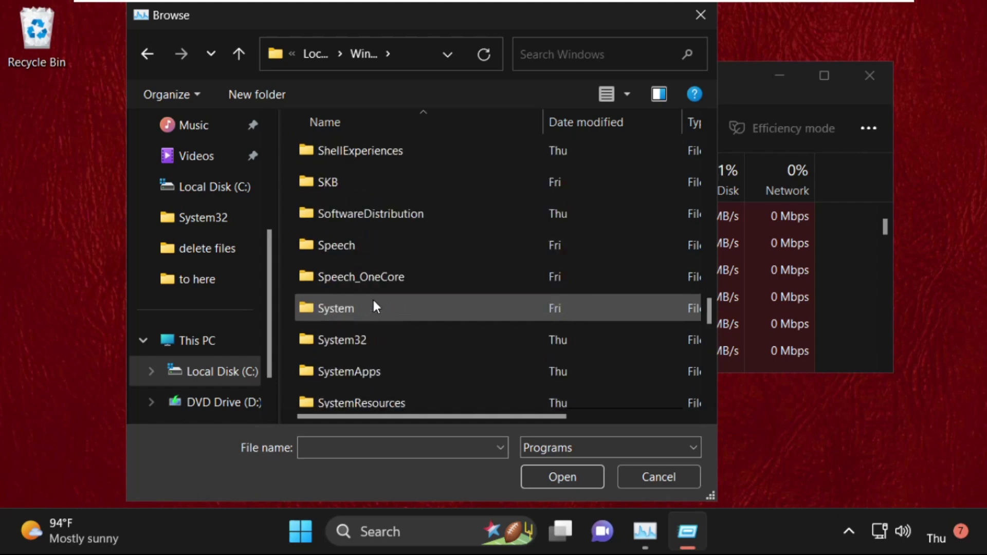
{"action": "double_click", "coordinate": [390, 336]}
{"action": "scroll", "coordinate": [391, 321], "scroll_direction": "down", "scroll_amount": 3}
- Pick cmd in System32 as the new task's program, giving C:\Windows\System32\cmd.exe
{"action": "left_click", "coordinate": [392, 269]}
{"action": "key", "text": "c"}
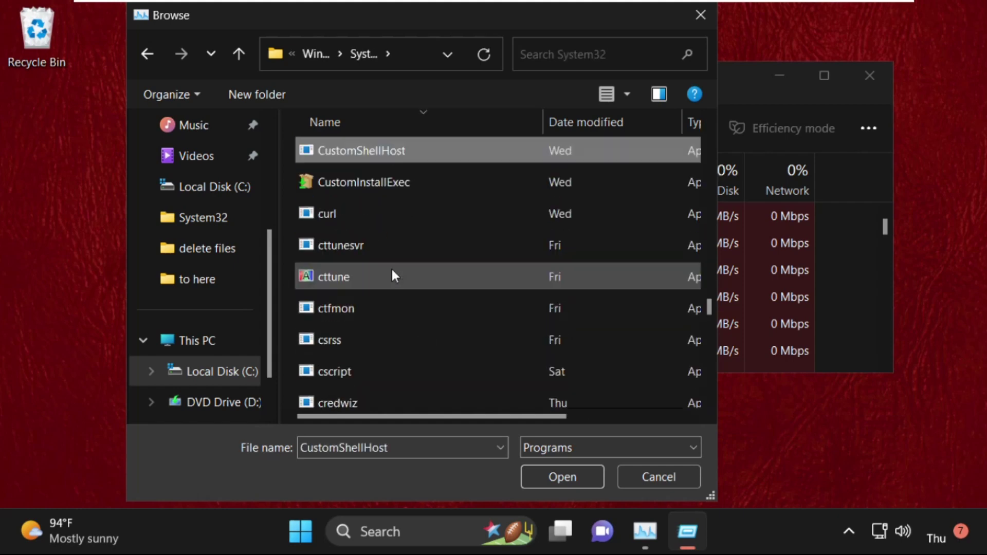
{"action": "key", "text": "Down"}
{"action": "key", "text": "Down"}
{"action": "key", "text": "Down"}
{"action": "key", "text": "Down"}
{"action": "scroll", "coordinate": [392, 267], "scroll_direction": "down", "scroll_amount": 5}
{"action": "scroll", "coordinate": [392, 266], "scroll_direction": "down", "scroll_amount": 5}
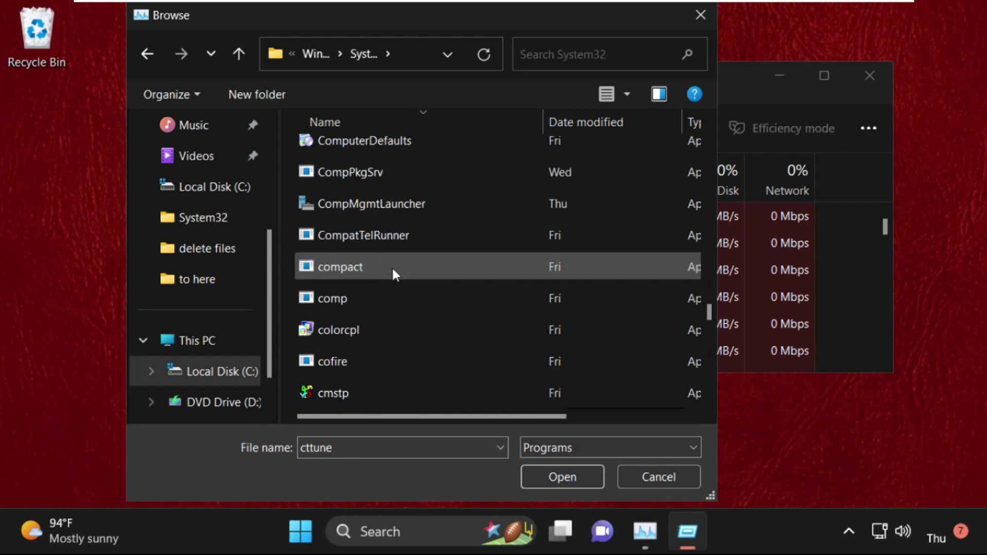
{"action": "scroll", "coordinate": [368, 202], "scroll_direction": "up", "scroll_amount": 1}
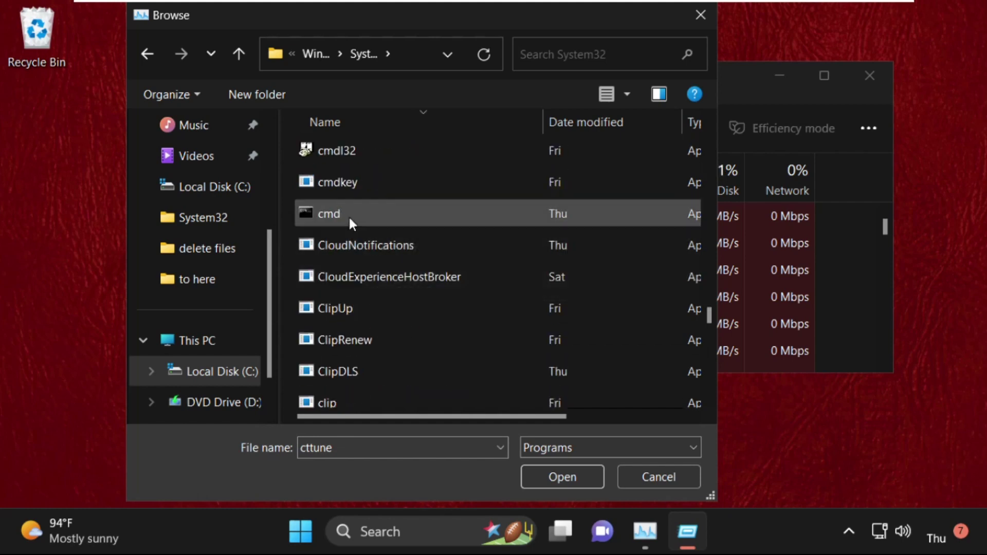
{"action": "left_click", "coordinate": [352, 216]}
{"action": "left_click", "coordinate": [578, 475]}
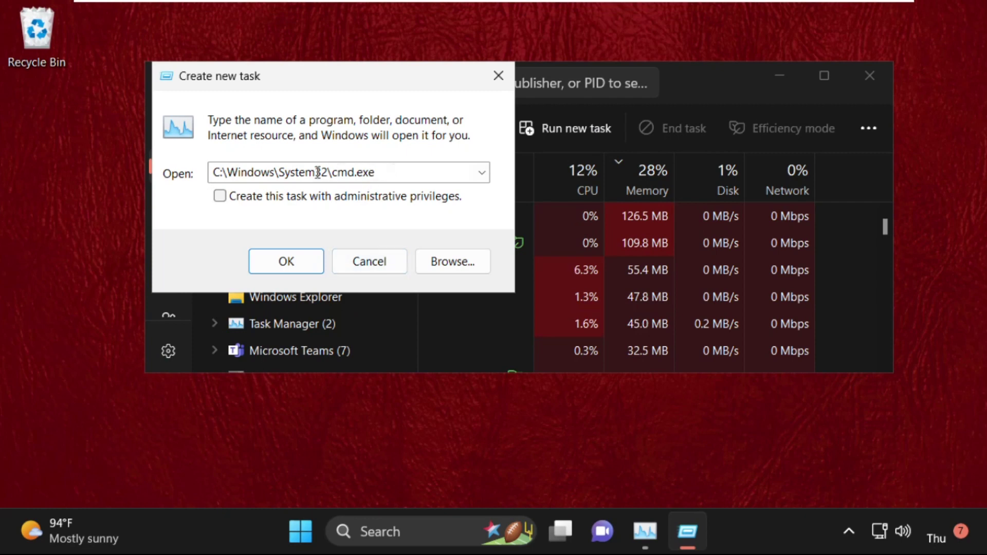
- Launch cmd.exe with administrative privileges, close Task Manager, and resize and reposition the console
{"action": "left_click", "coordinate": [221, 197]}
{"action": "left_click", "coordinate": [298, 261]}
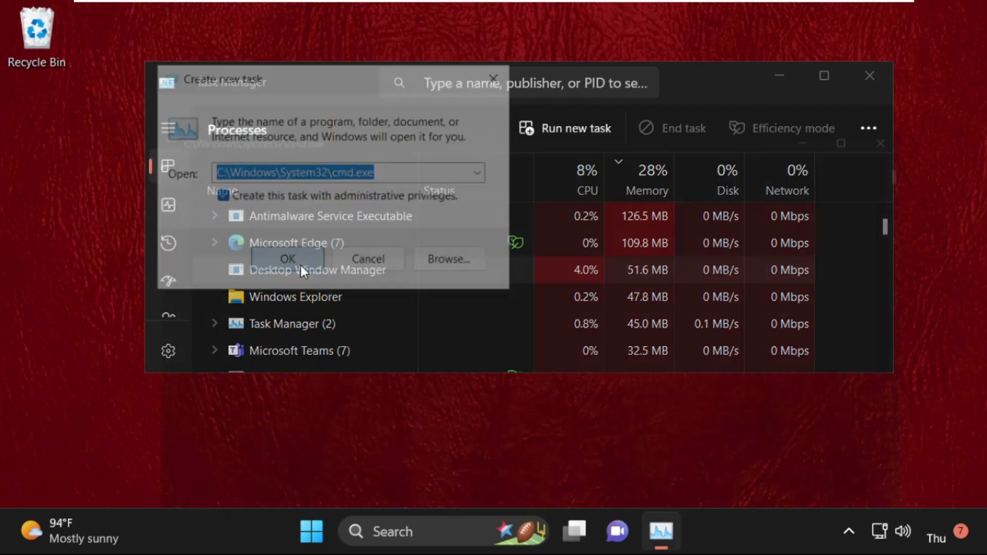
{"action": "left_click", "coordinate": [869, 75]}
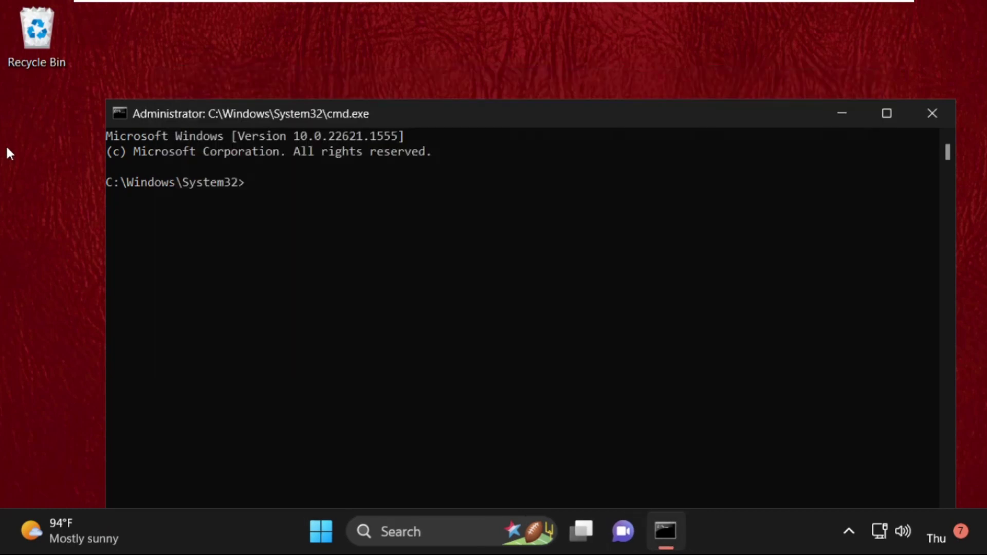
{"action": "left_click_drag", "start_coordinate": [106, 99], "coordinate": [212, 326]}
{"action": "left_click_drag", "start_coordinate": [427, 343], "coordinate": [412, 78]}
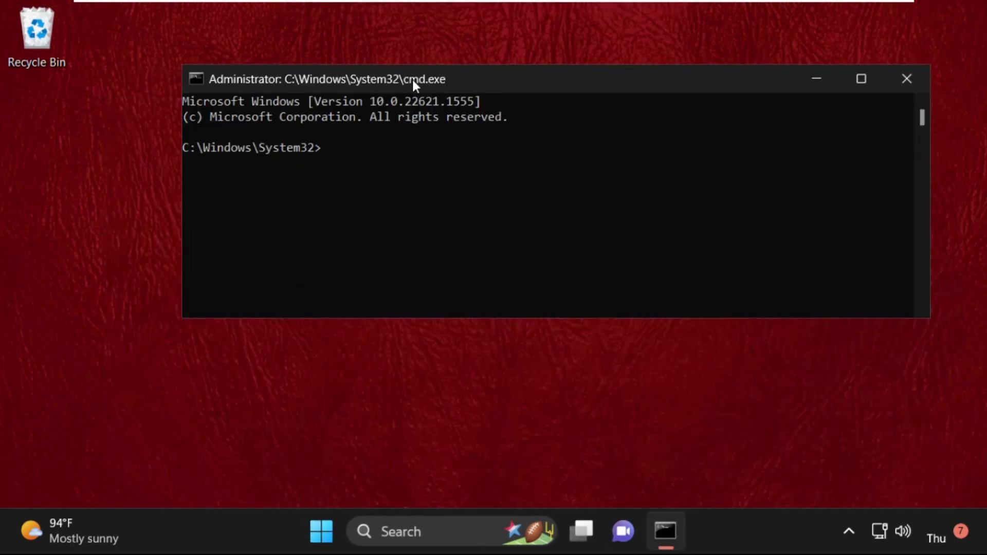
- Run ipconfig /flushdns, then type ipconfig /renew at the next prompt
{"action": "type", "text": "ipconfig /flu"}
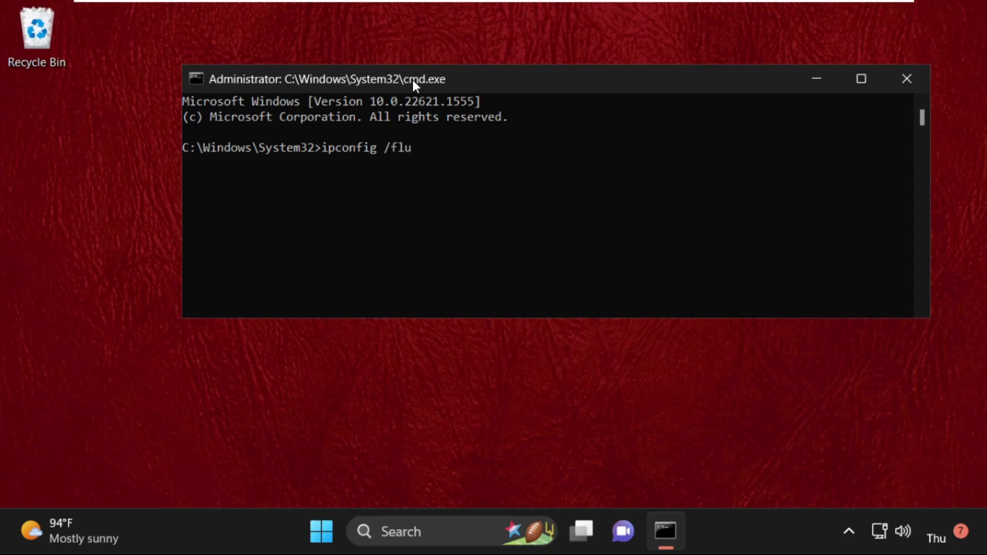
{"action": "type", "text": "shdns"}
{"action": "key", "text": "Return"}
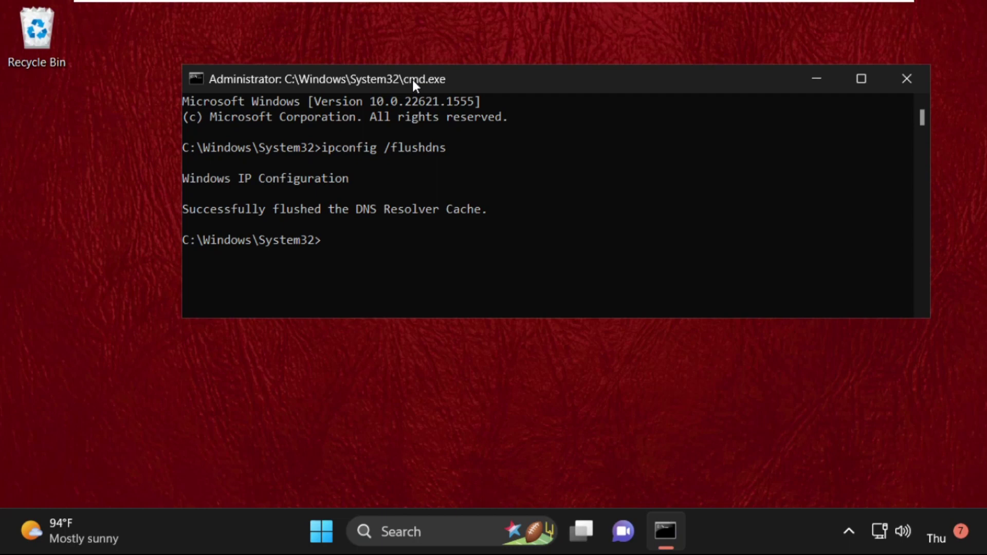
{"action": "type", "text": "ipconfig /"}
{"action": "type", "text": "renew"}
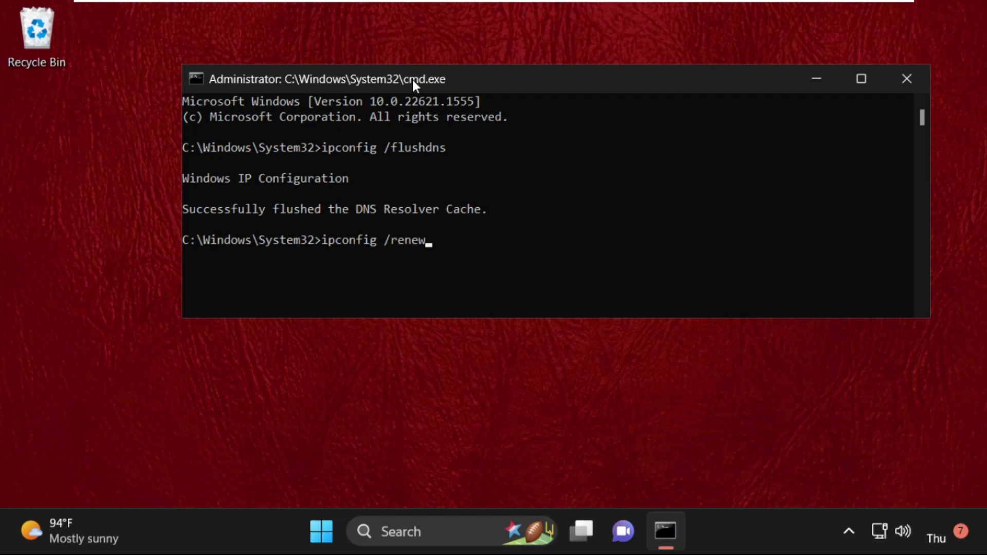
- Run ipconfig /renew so Ethernet0 gets IPv4 192.168.187.134 with gateway 192.168.187.2
{"action": "key", "text": "Return"}
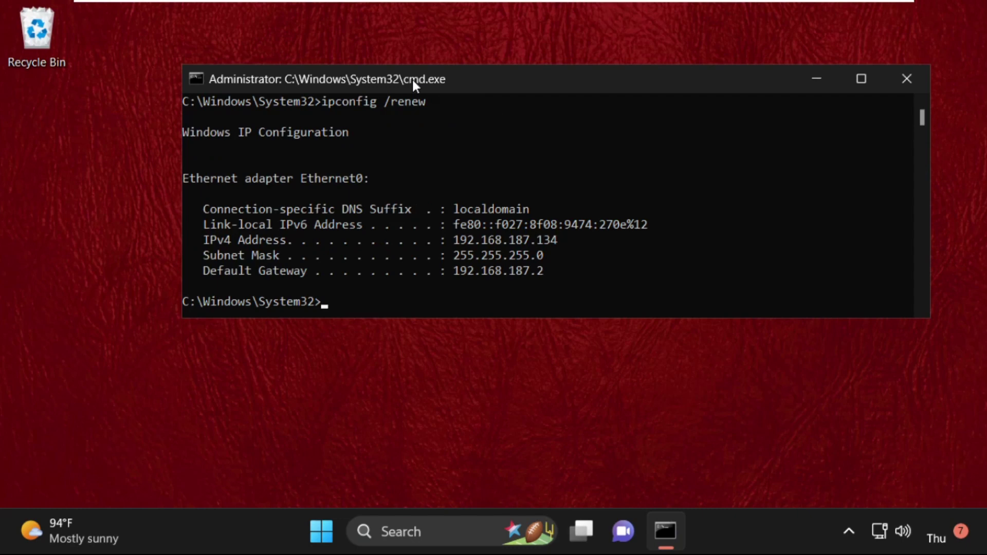
{"action": "type", "text": "nm"}
{"action": "key", "text": "BackSpace"}
{"action": "key", "text": "BackSpace"}
- Reset the Winsock catalog with netsh winsock reset, then exit Command Prompt
{"action": "type", "text": "netsh winsock"}
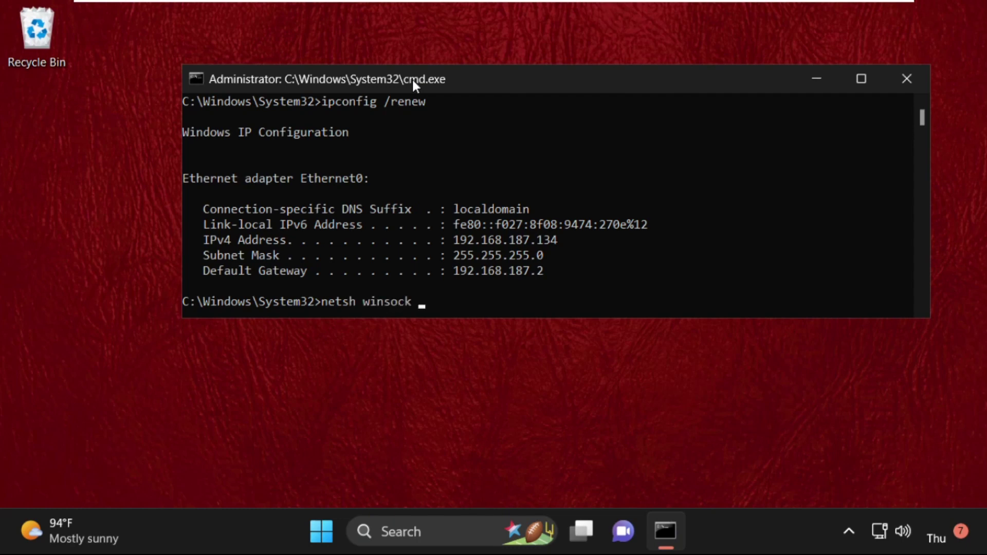
{"action": "type", "text": " reset"}
{"action": "key", "text": "Return"}
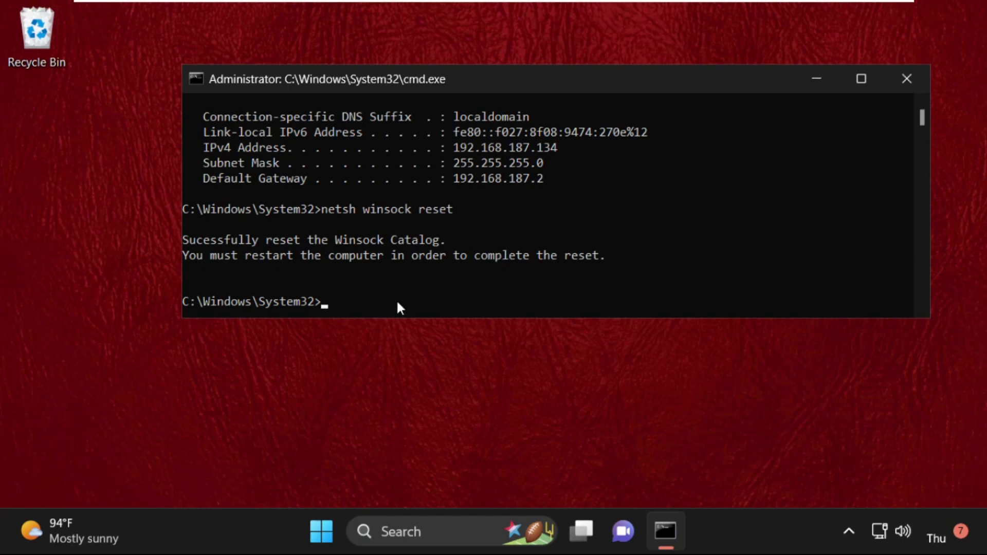
{"action": "type", "text": "exit"}
{"action": "key", "text": "Return"}
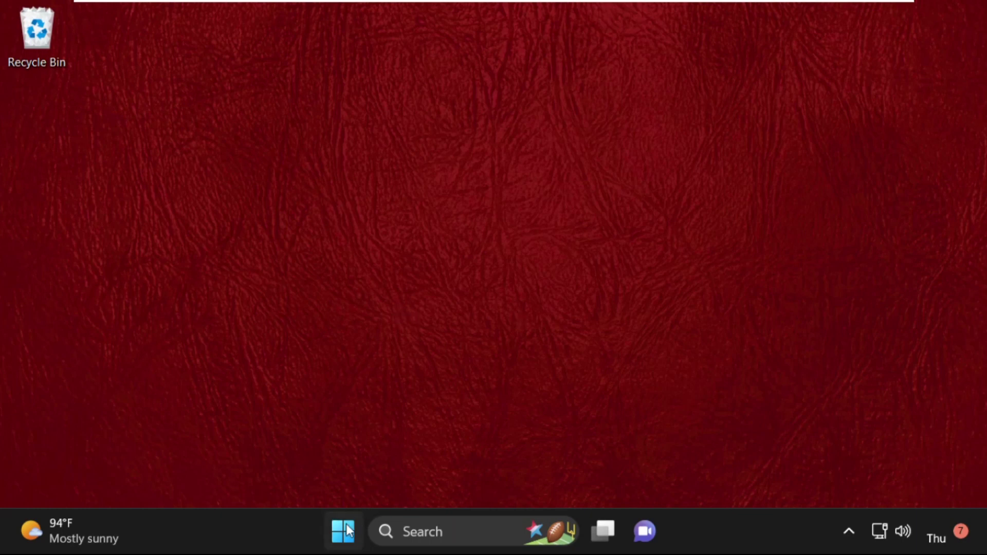
- Restart the computer from the Start menu's power options
{"action": "left_click", "coordinate": [352, 538]}
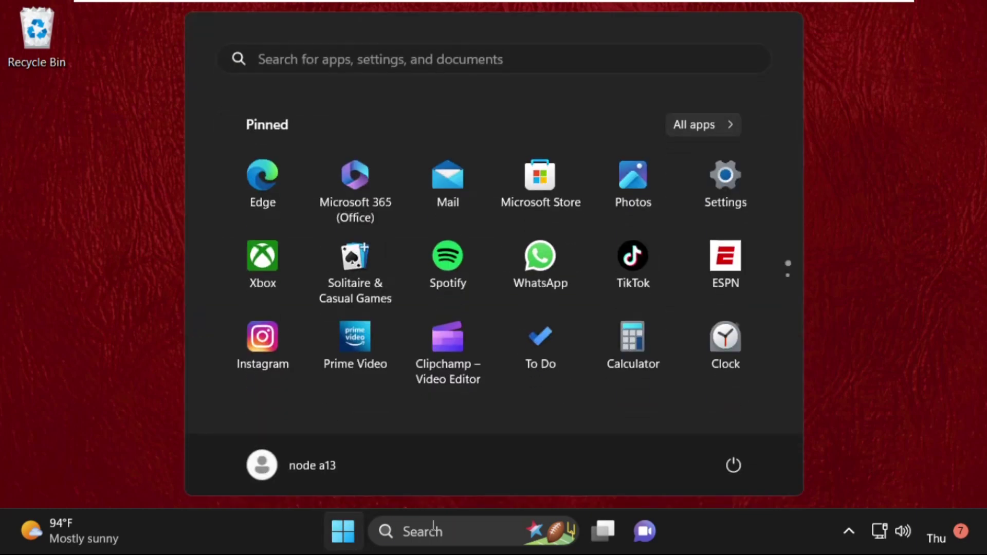
{"action": "left_click", "coordinate": [744, 470]}
{"action": "left_click", "coordinate": [723, 424]}
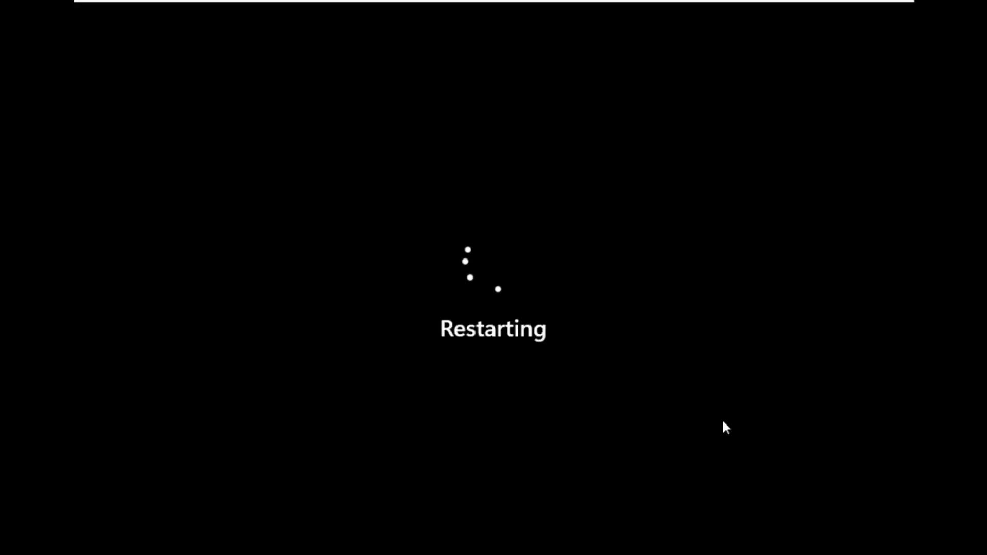